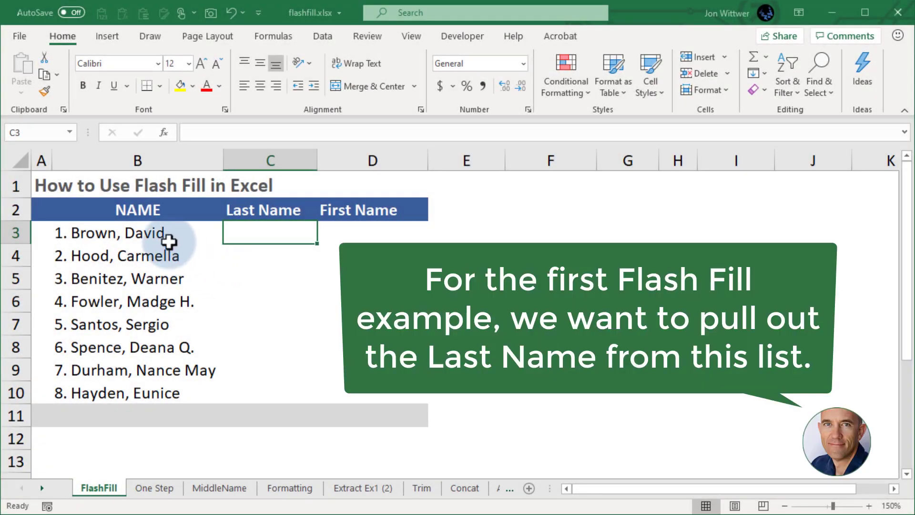
Enter Brown in C3 as the example and Flash Fill the surnames down to Hayden.
click(172, 235)
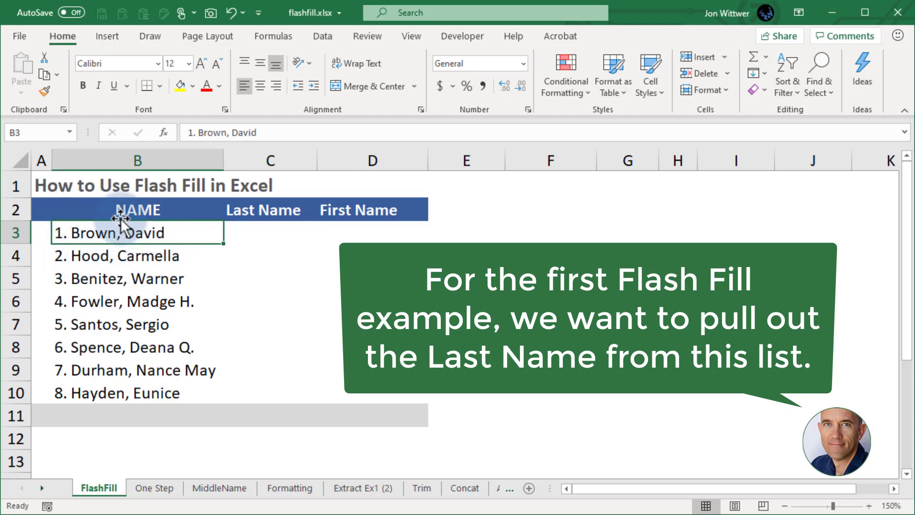
click(262, 235)
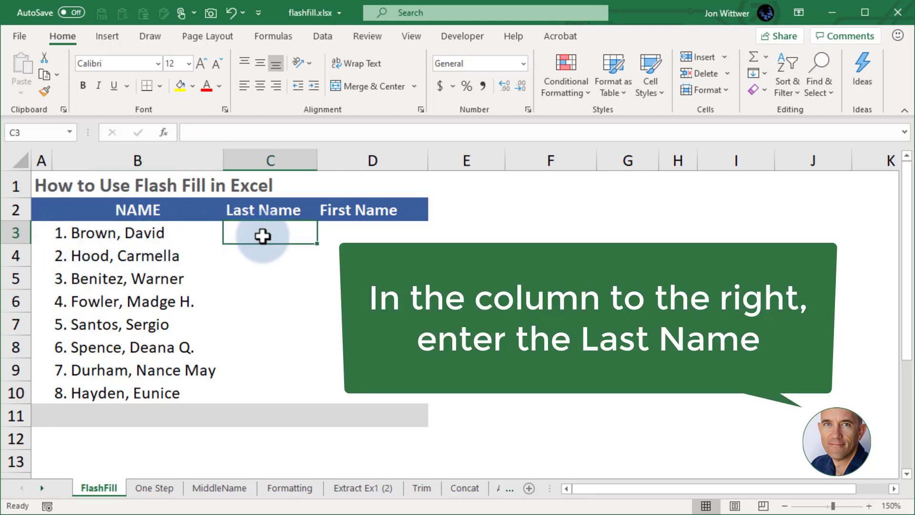
text(Brown)
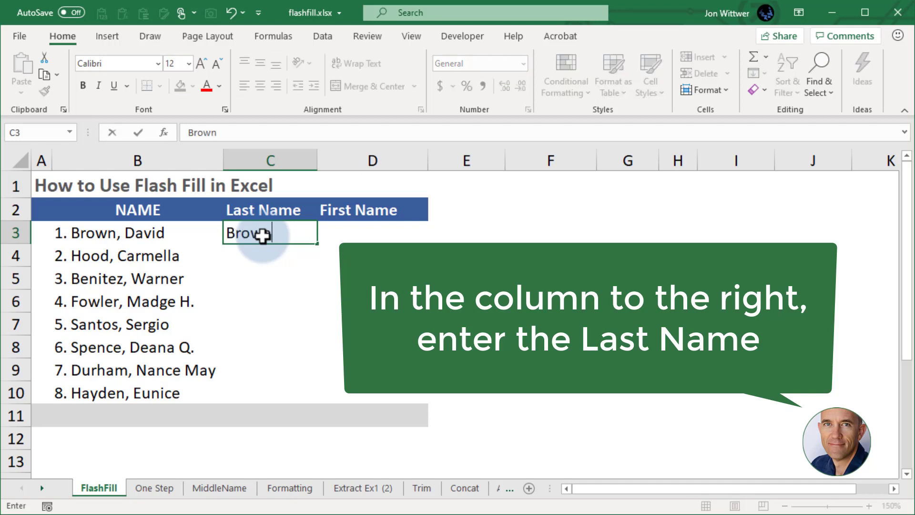
key(Return)
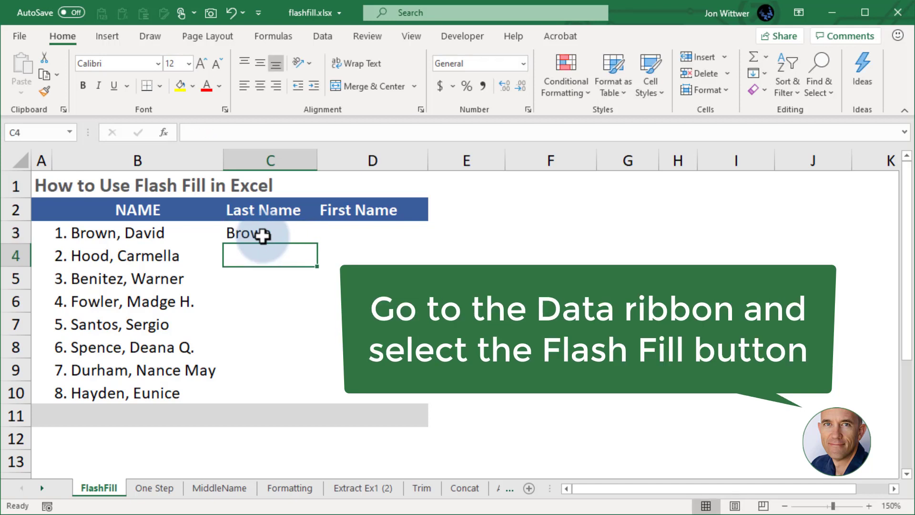
click(262, 236)
click(323, 38)
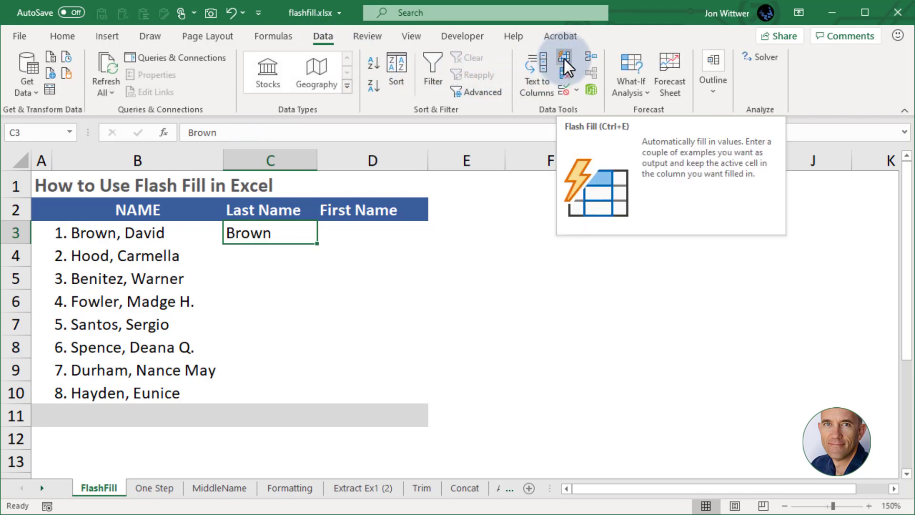
click(564, 59)
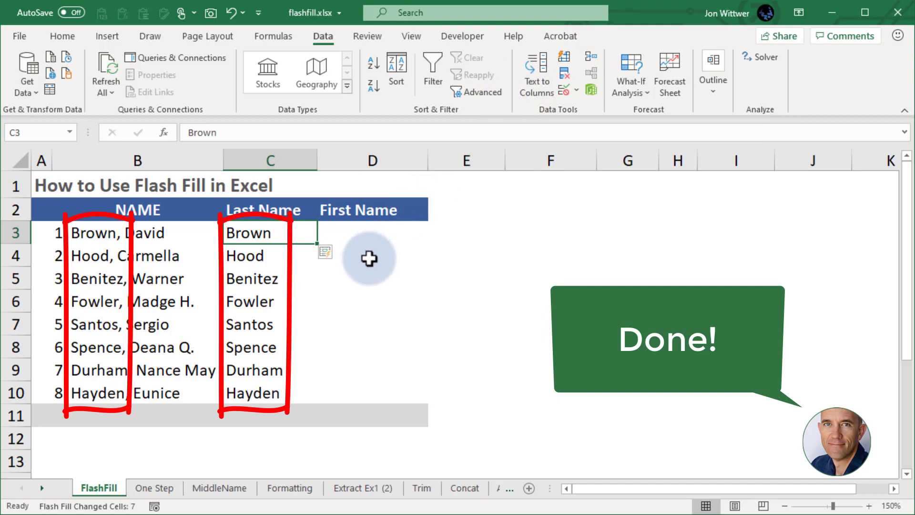
click(354, 235)
text(David)
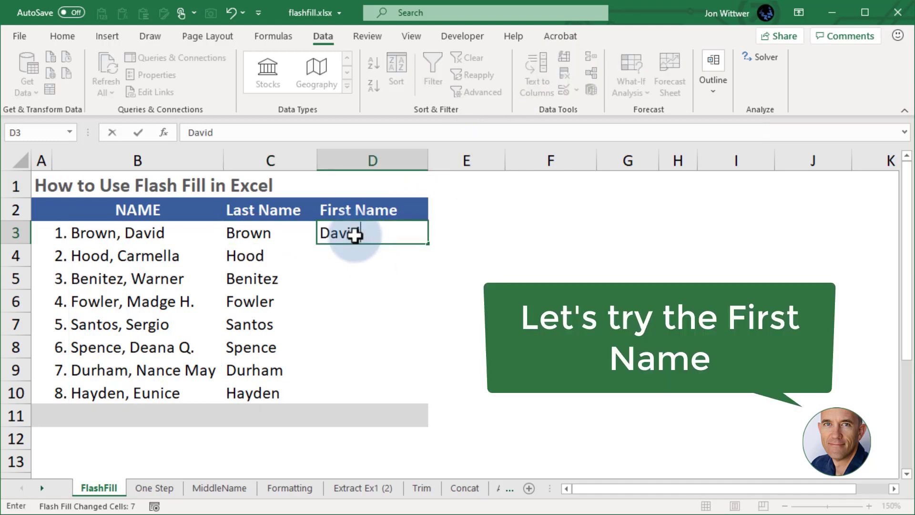
key(Return)
click(354, 234)
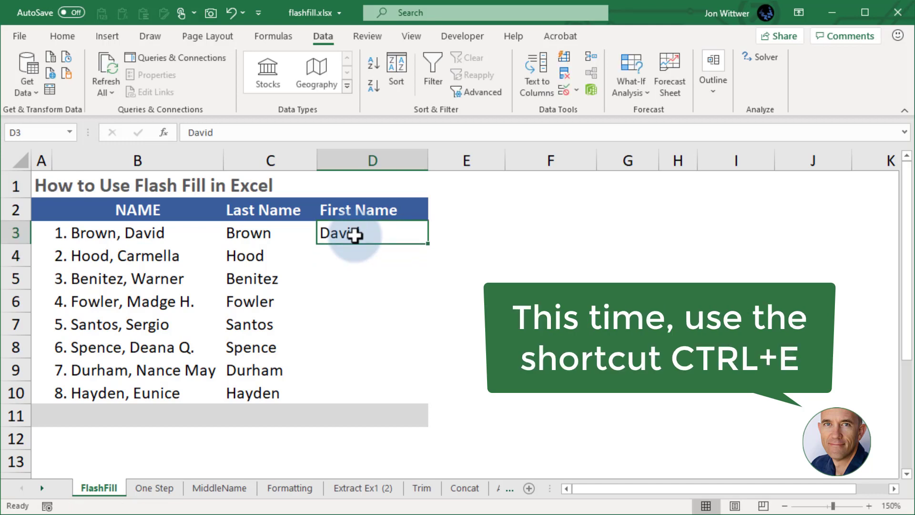
key(ctrl+e)
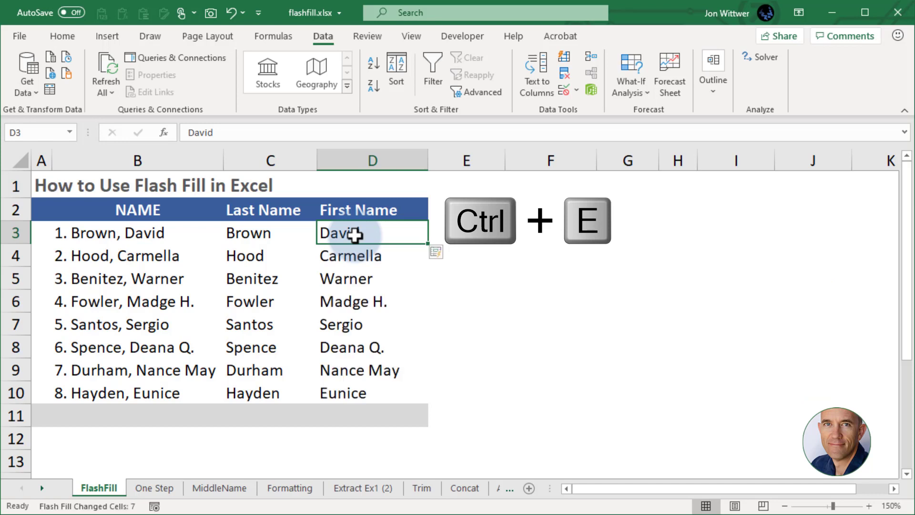
click(376, 301)
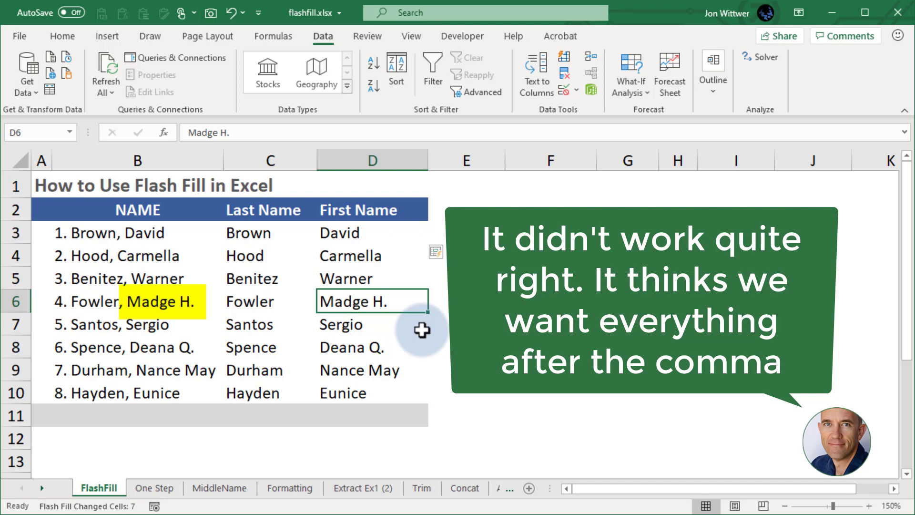
Undo the first-name fill and add a temporary Z. initial to the first NAME entry.
click(379, 234)
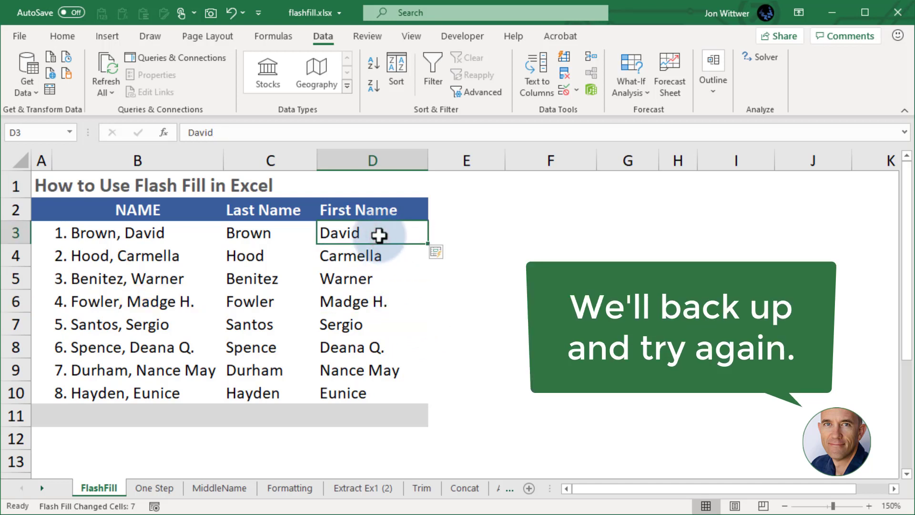
key(ctrl+z)
key(ctrl+z)
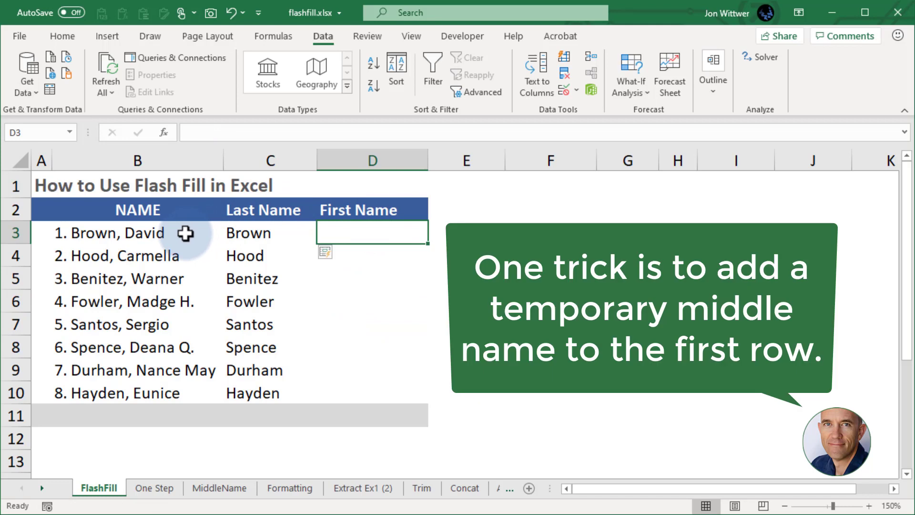
double_click(186, 233)
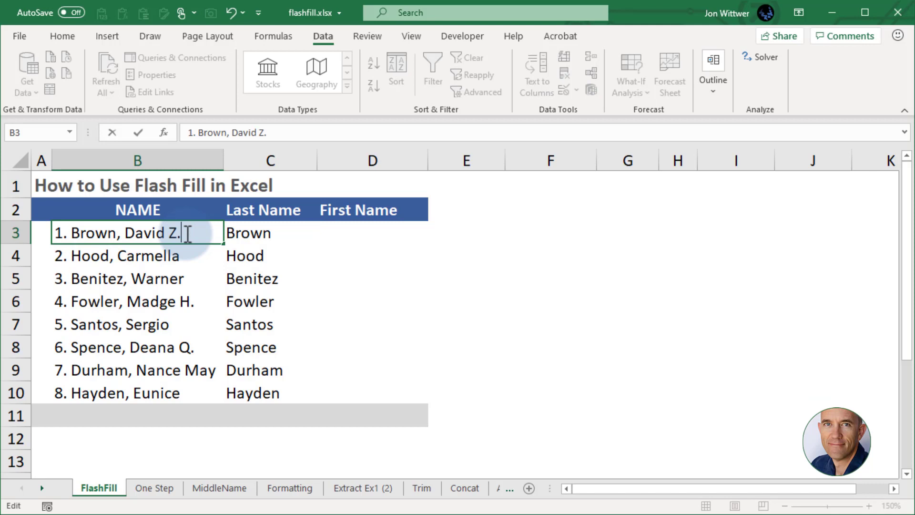
key(Return)
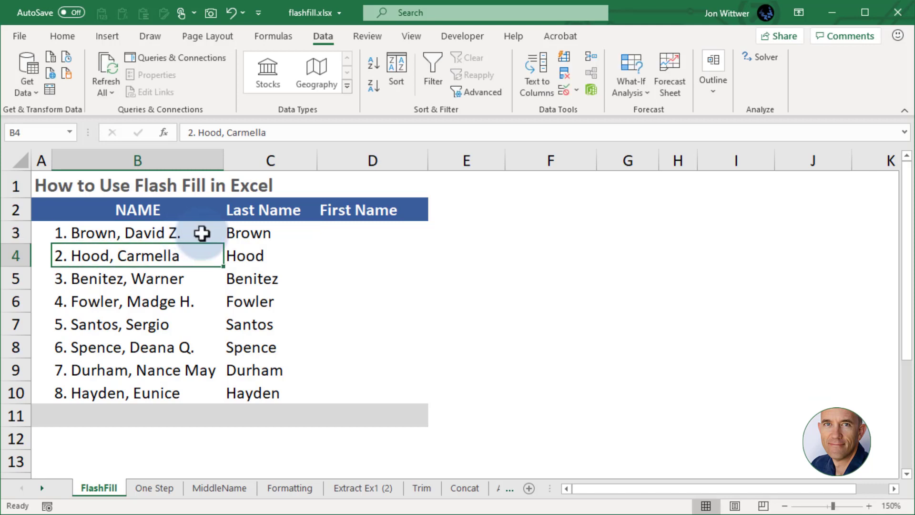
click(372, 233)
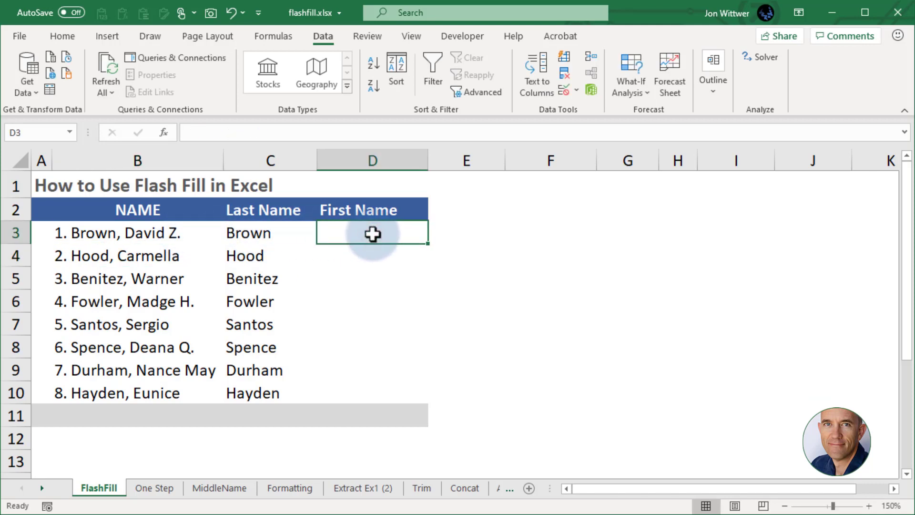
text(David)
key(Return)
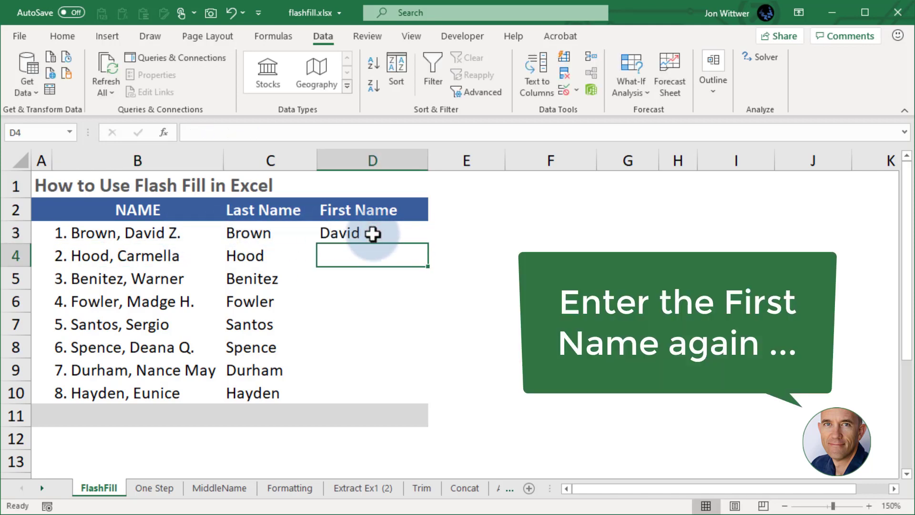
click(373, 234)
key(ctrl+e)
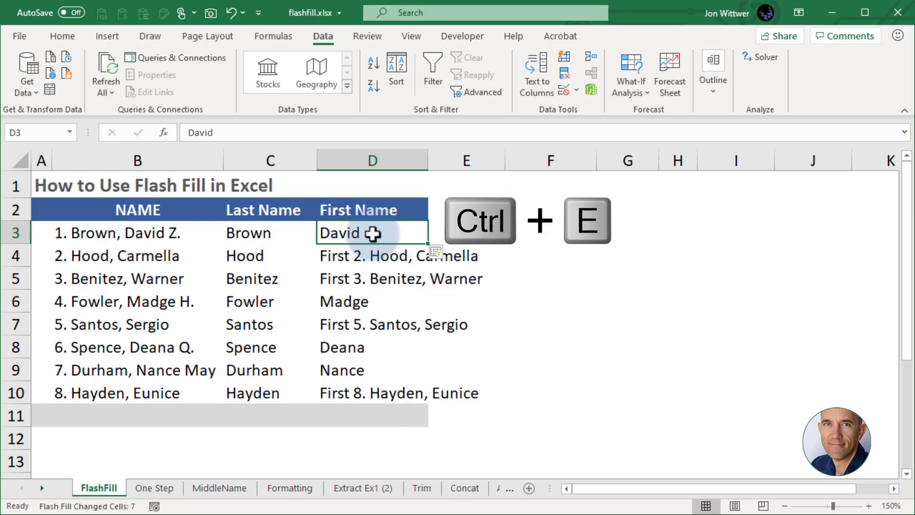
click(356, 254)
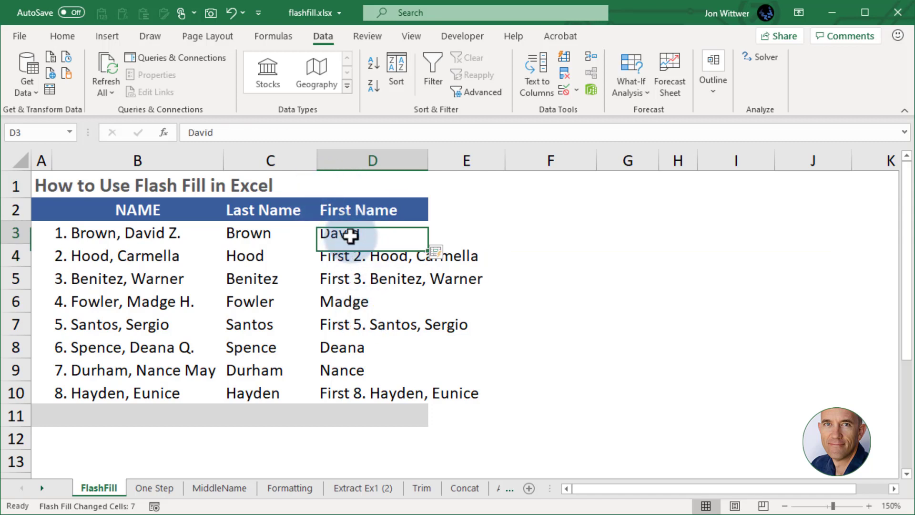
Clear the wrong first names in D3:D10 and move blank row 11 up under the headings.
drag(349, 235, 338, 388)
key(Delete)
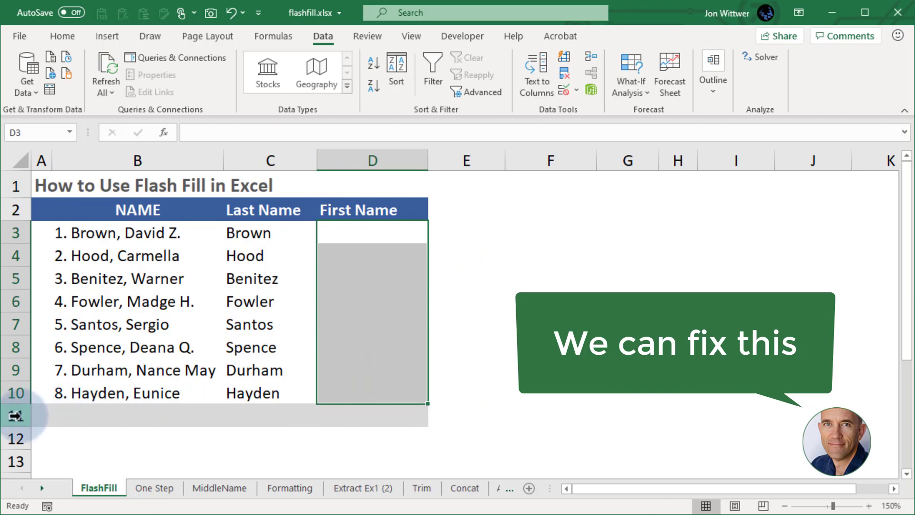
click(18, 416)
key(ctrl+x)
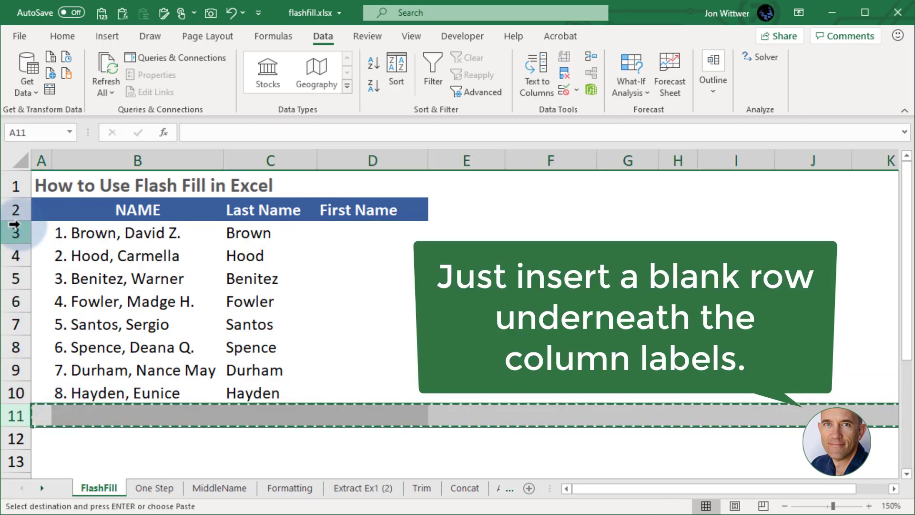
right_click(12, 230)
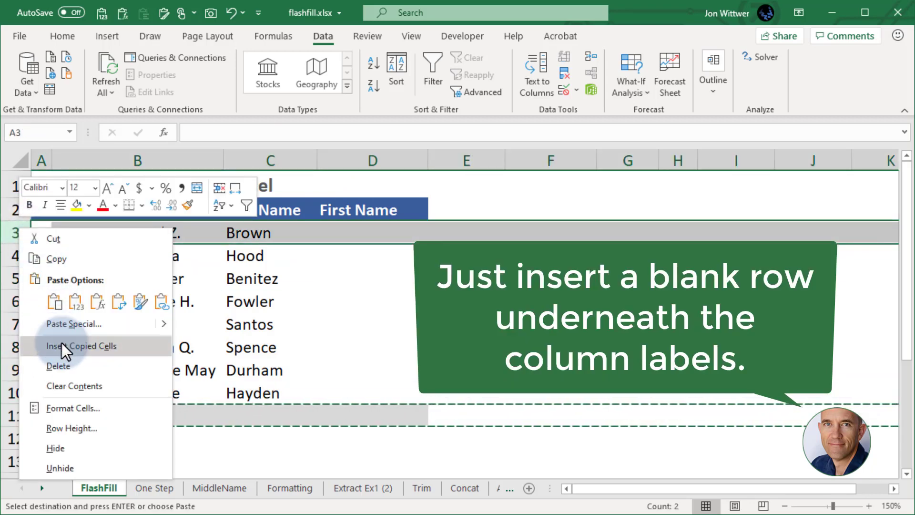
click(64, 346)
click(351, 258)
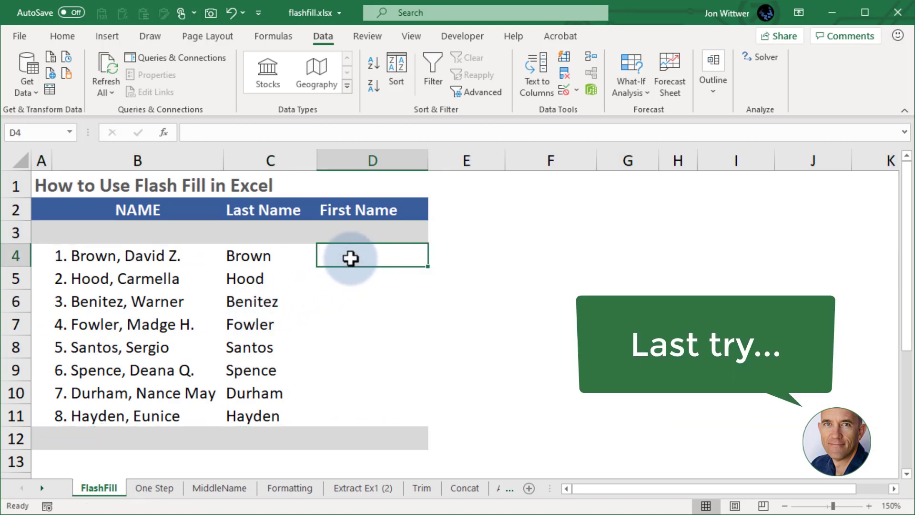
Enter David in D4 and Flash Fill the first names down to Eunice.
text(David)
key(Return)
click(350, 258)
key(ctrl+e)
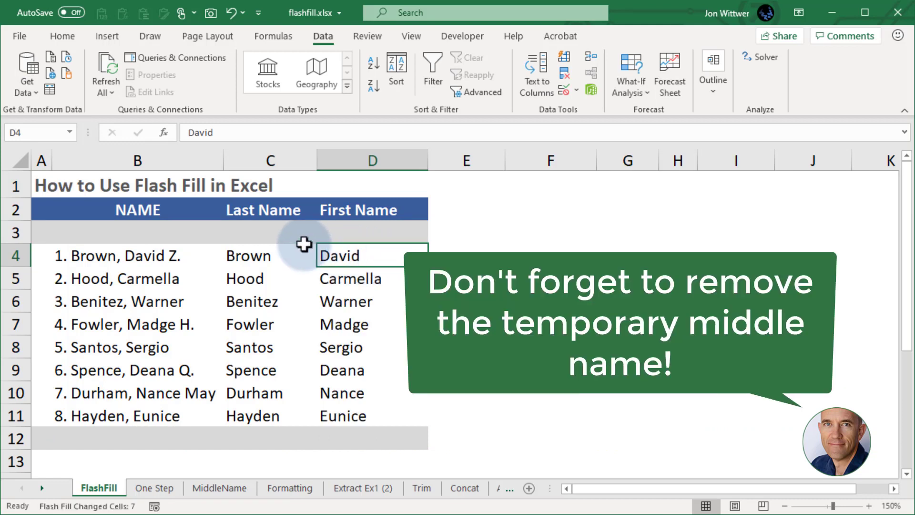
Remove the temporary Z. initial from the first NAME entry in B4.
double_click(186, 257)
key(BackSpace)
key(BackSpace)
key(BackSpace)
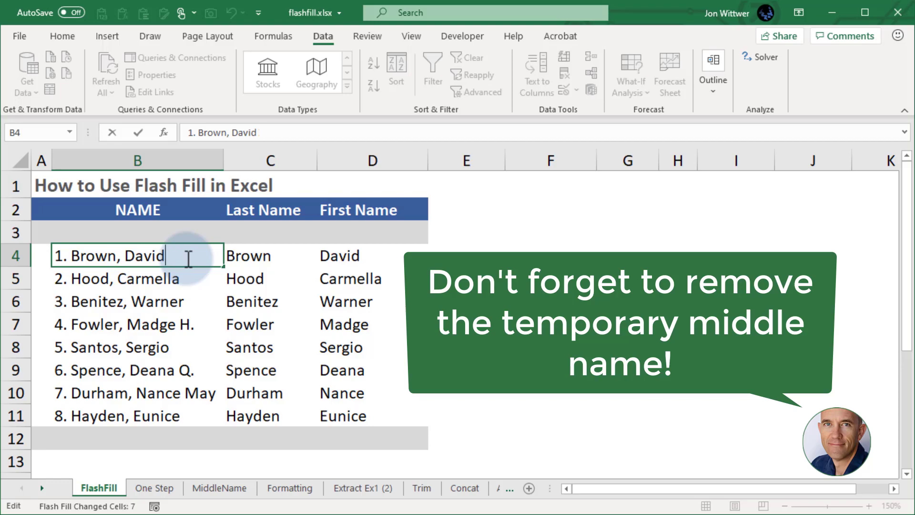
key(Return)
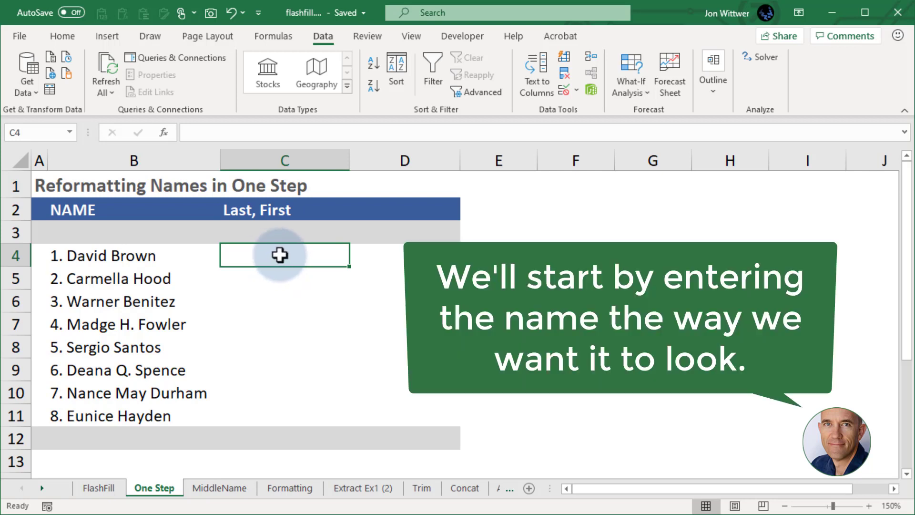
text(Brown)
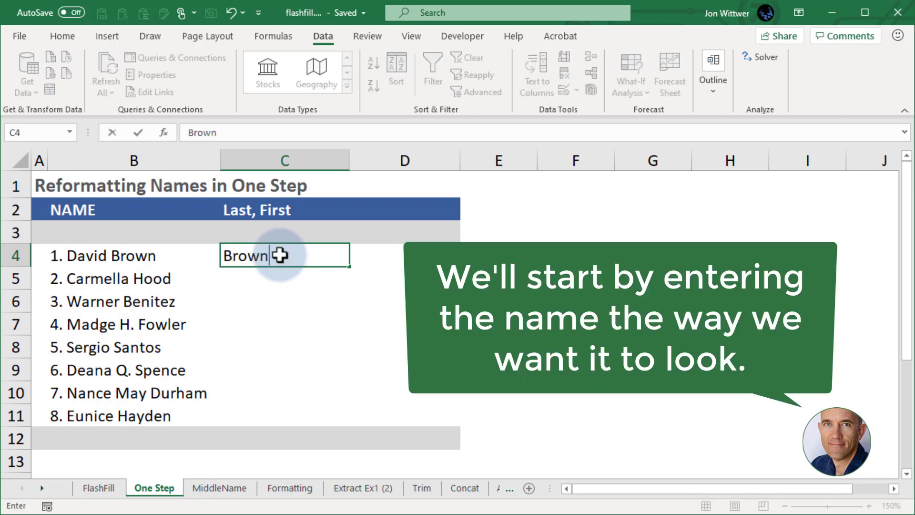
text(, David)
key(Return)
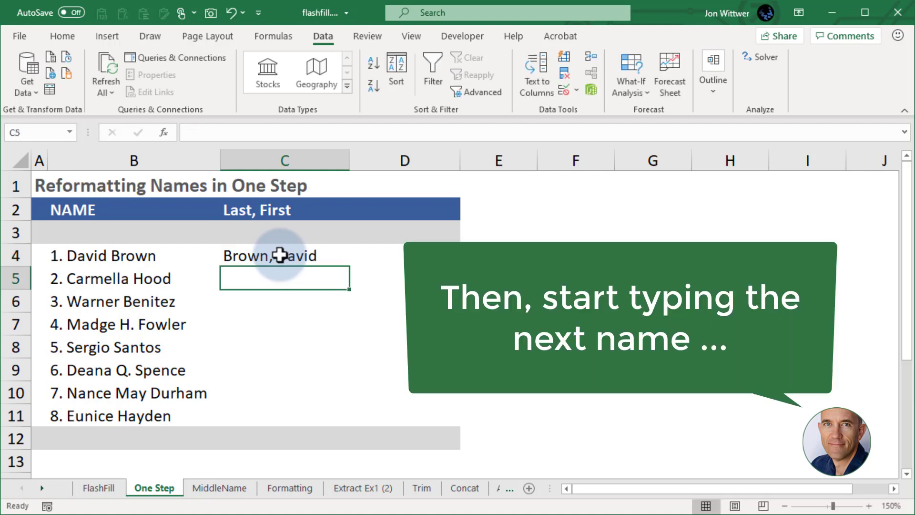
text(Hood, Carmella)
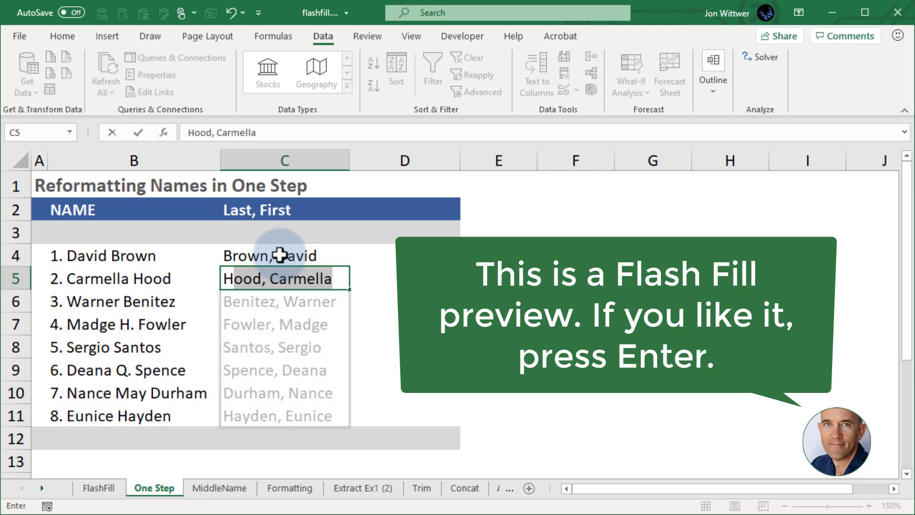
key(Return)
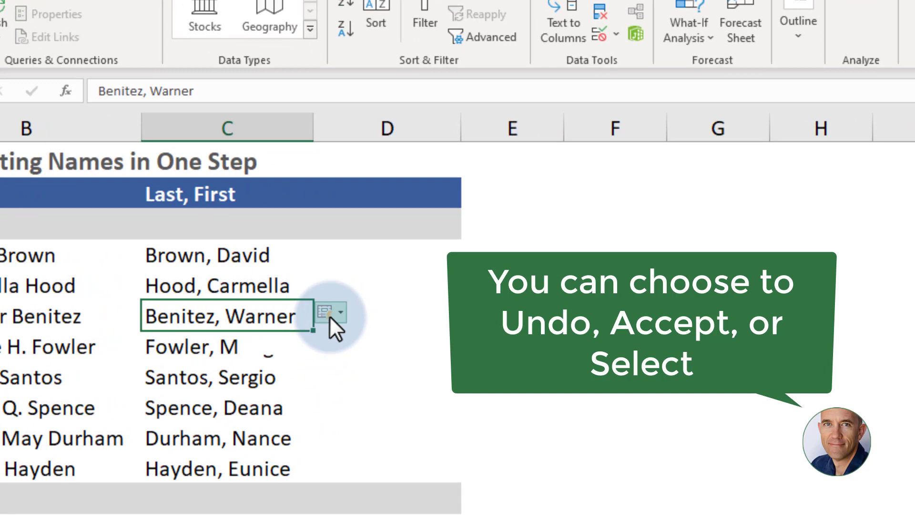
click(329, 316)
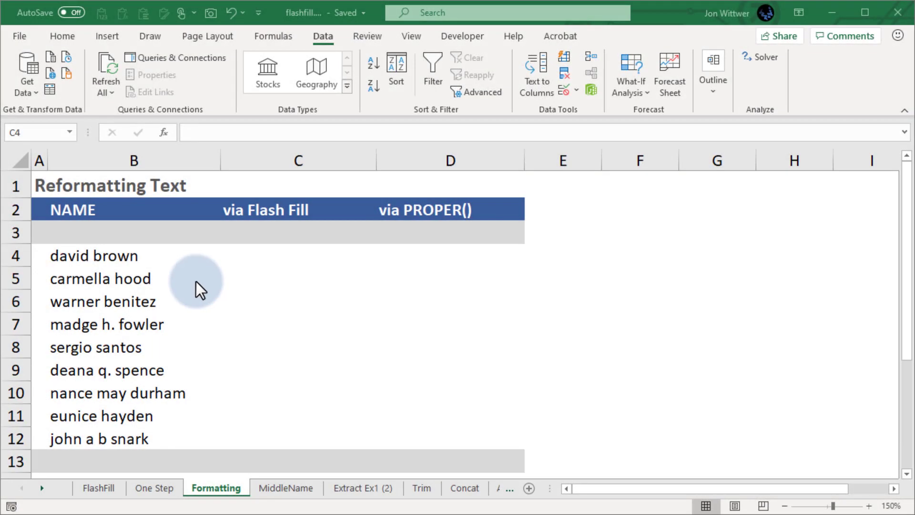
click(280, 259)
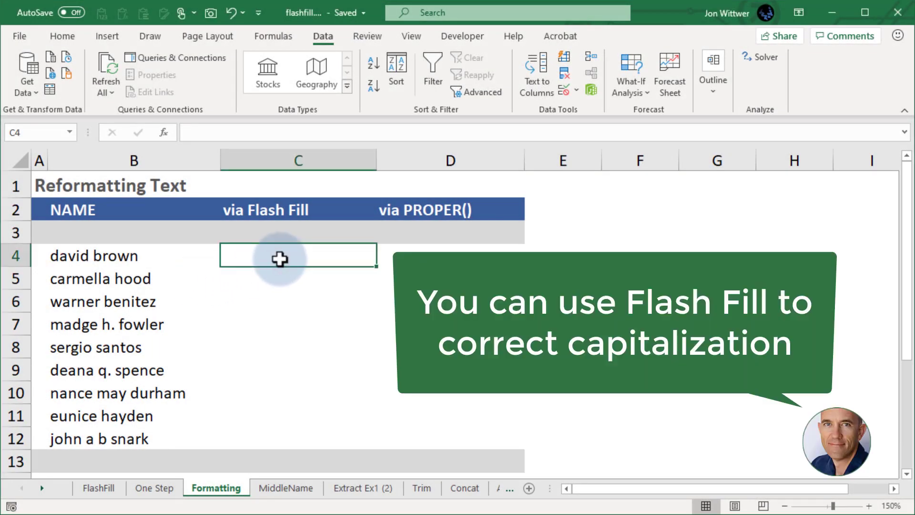
text(David Br)
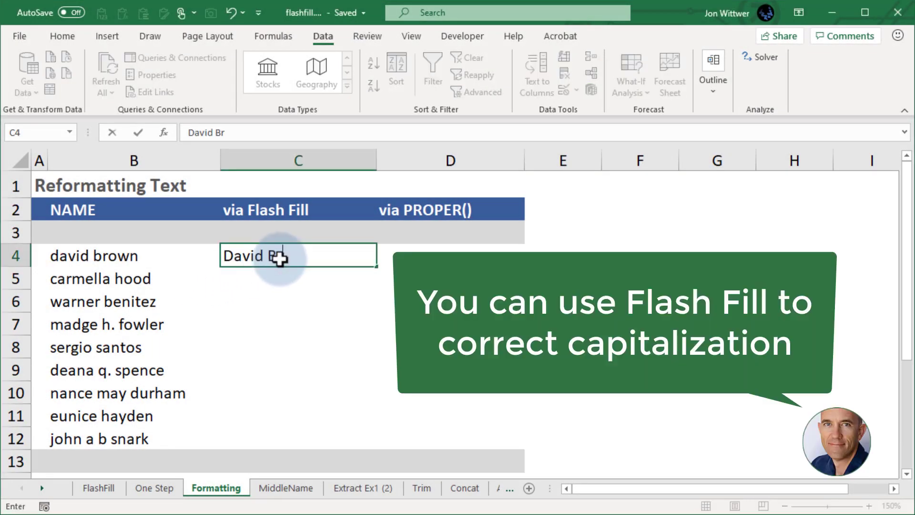
text(own)
key(Return)
text(Carmella Hood)
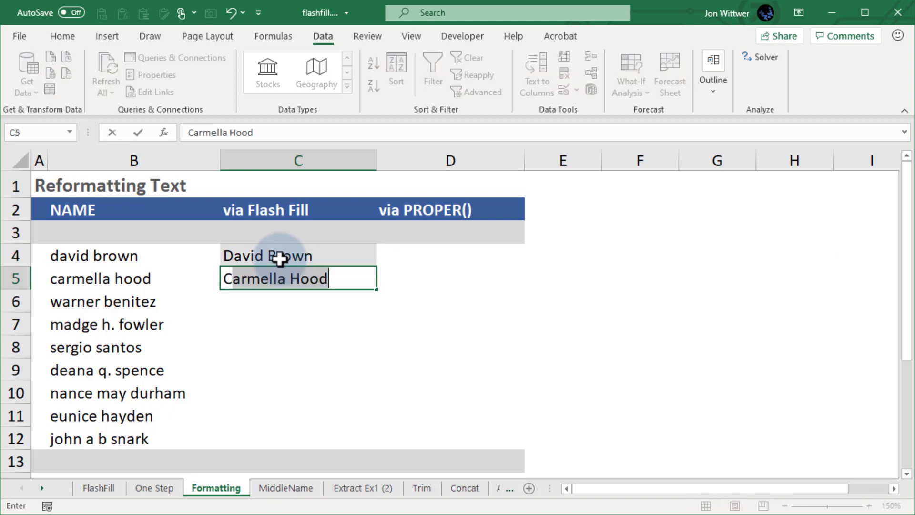
key(Return)
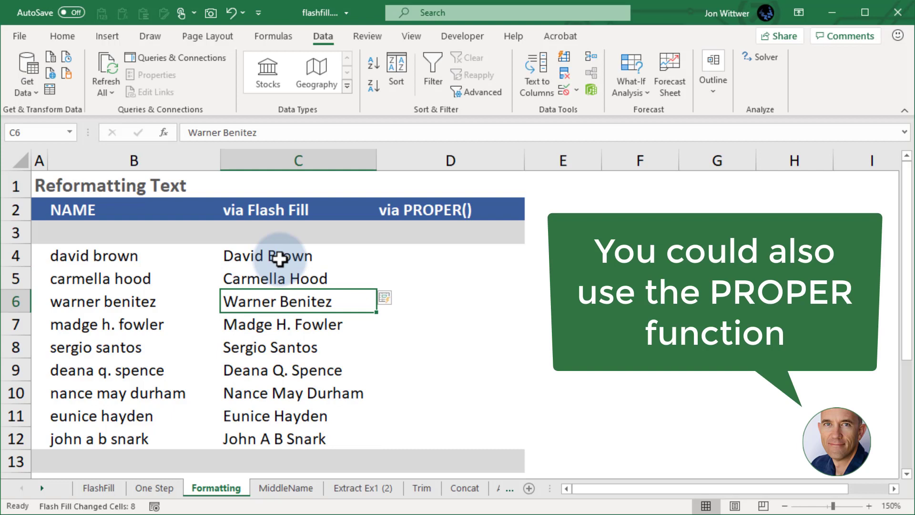
Enter =PROPER(B4) in D4 and copy it down through row 12.
key(Up)
key(Up)
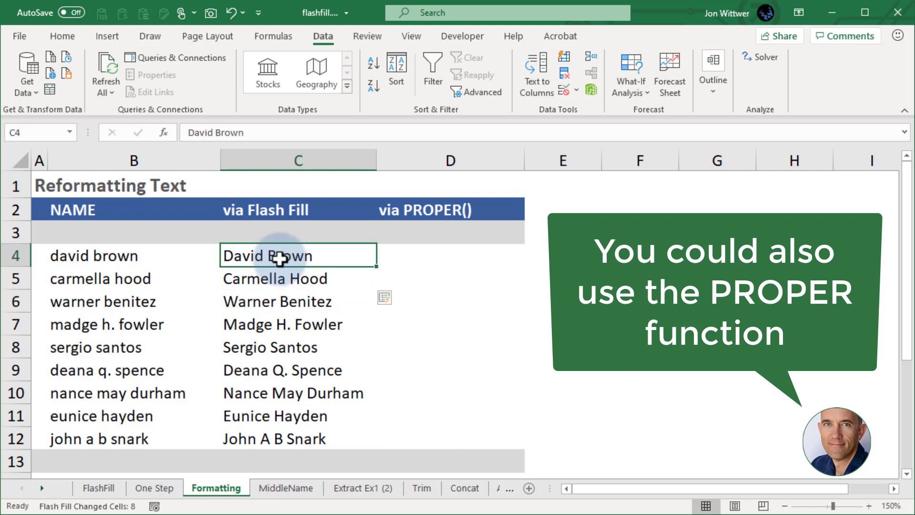
key(Right)
text(=P)
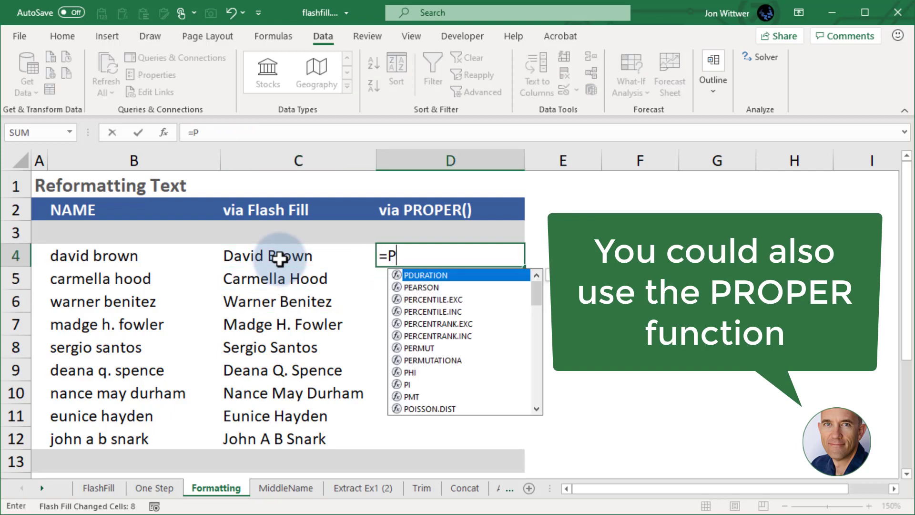
text(ROPER()
key(Left)
key(Left)
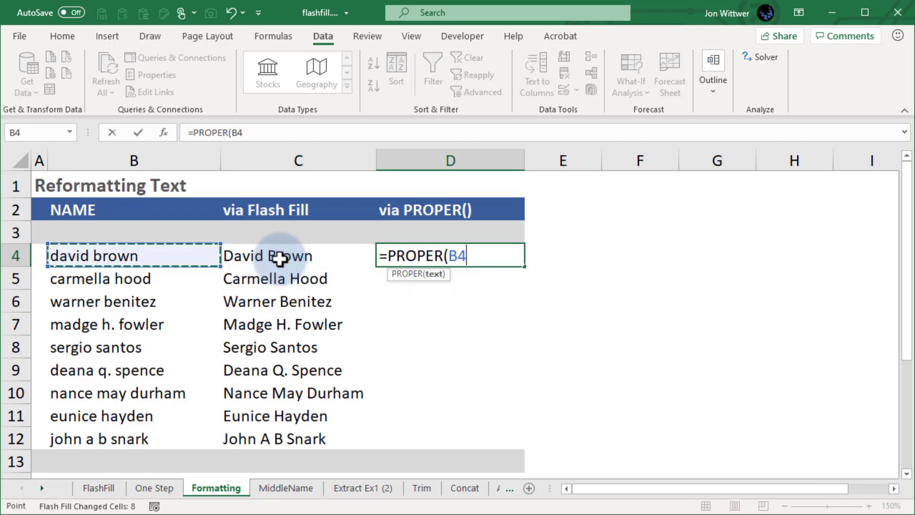
text())
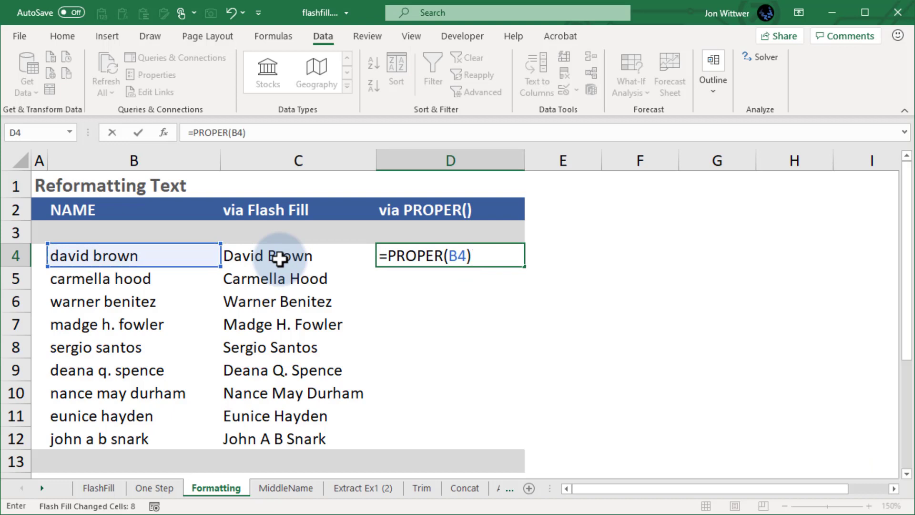
key(Return)
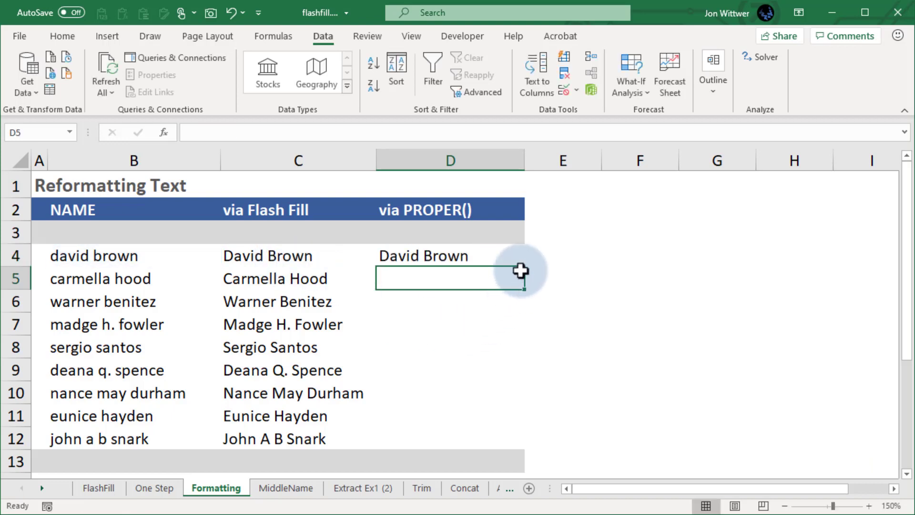
key(Up)
double_click(524, 270)
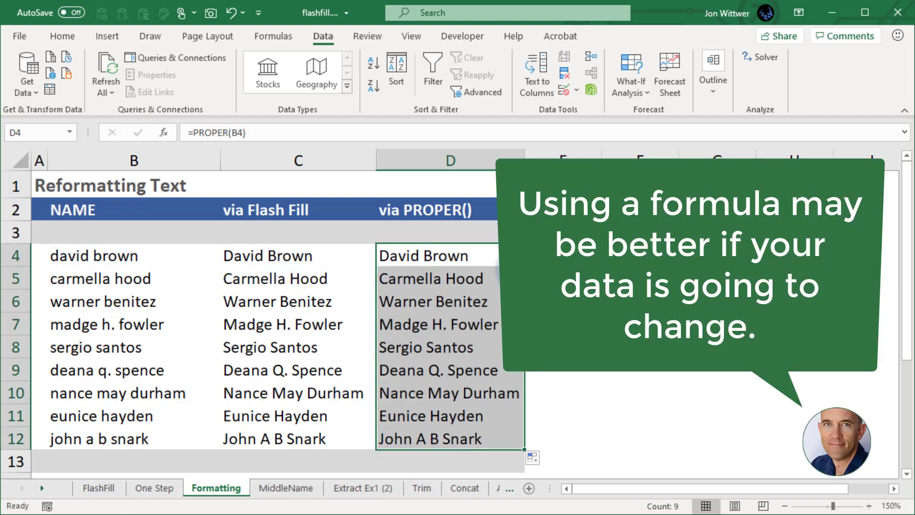
Replace the name in B4 with a new lowercase name so the PROPER result updates.
click(101, 261)
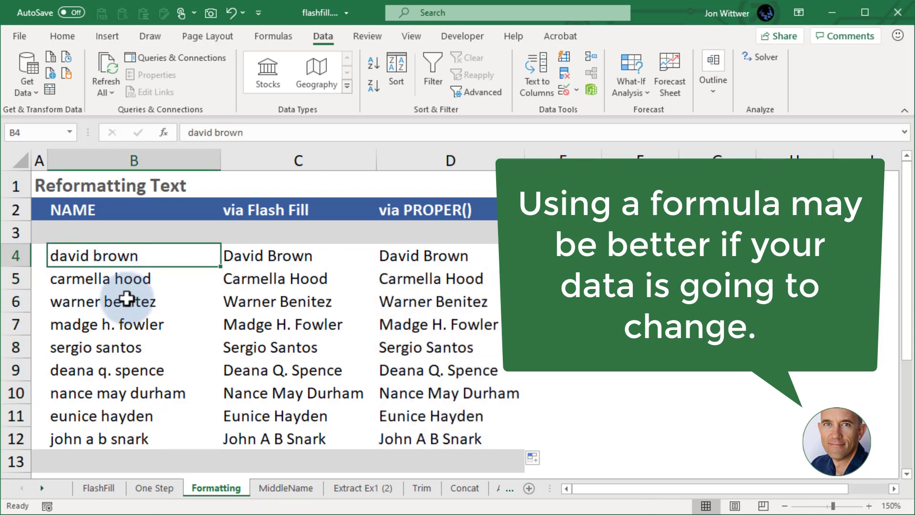
text(tedjones)
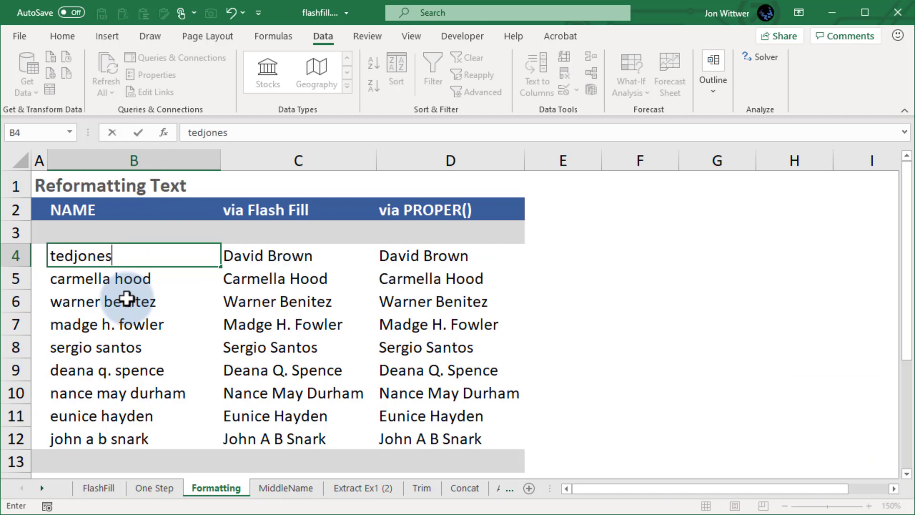
key(BackSpace)
key(BackSpace)
key(BackSpace)
key(BackSpace)
key(BackSpace)
text(jones)
key(Return)
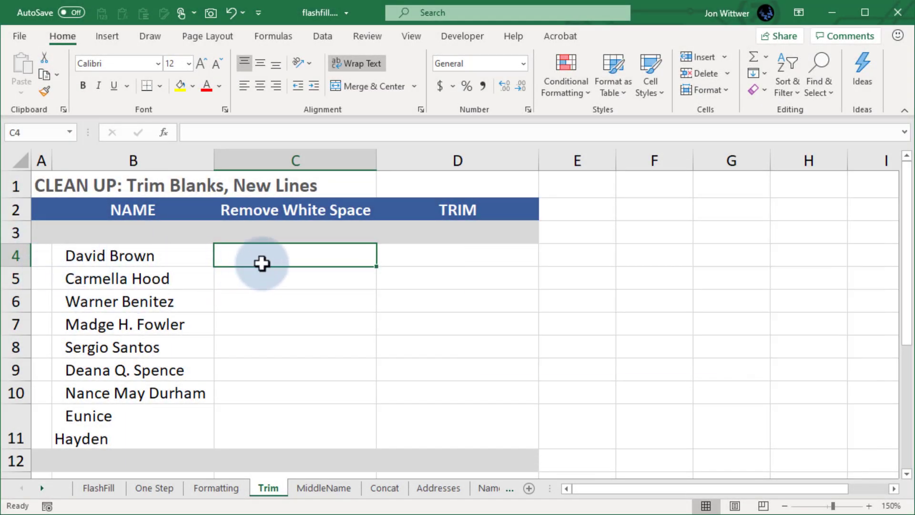
text(David)
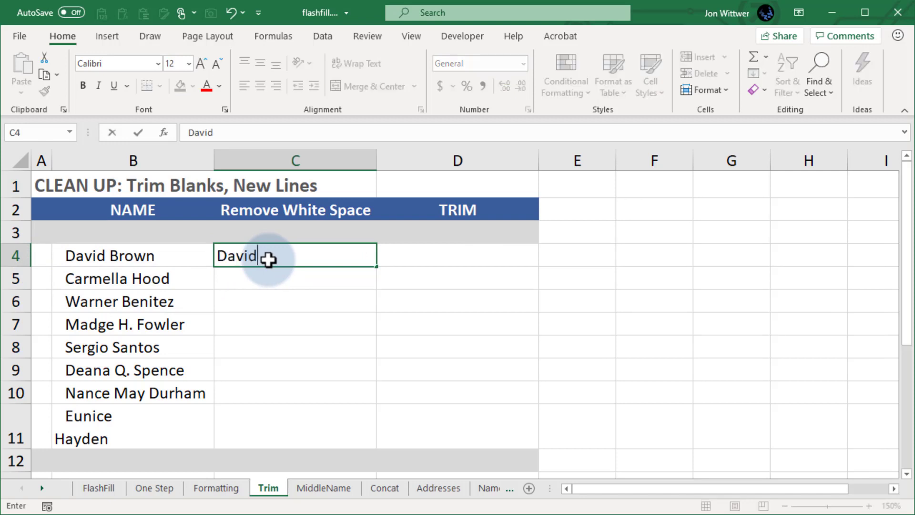
text( Brown)
key(Return)
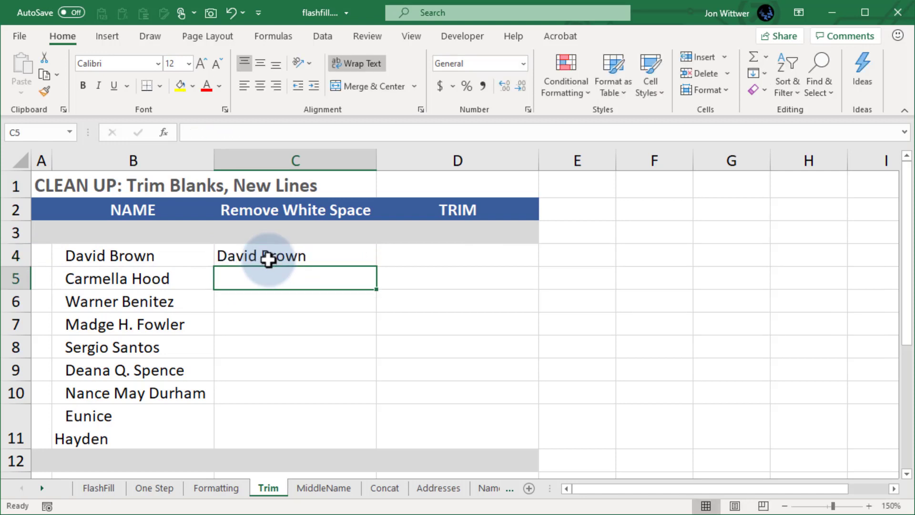
text(Carmella Hood)
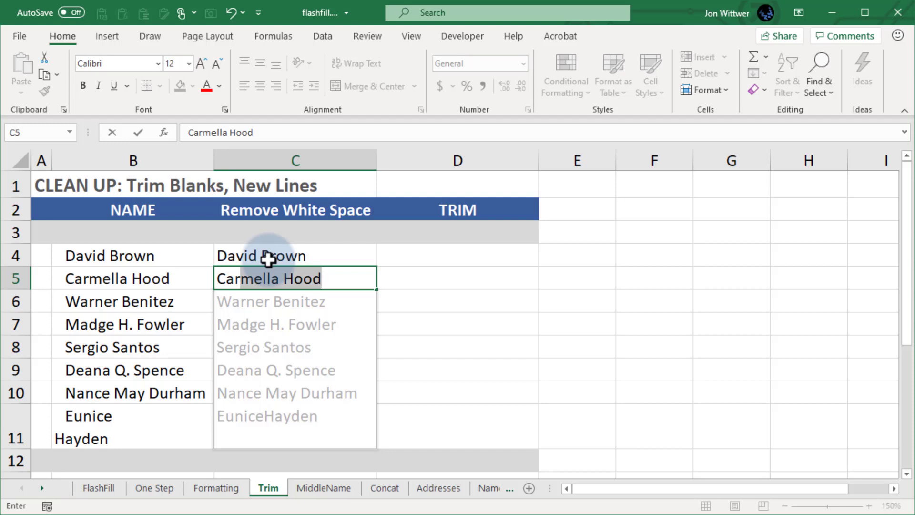
key(Return)
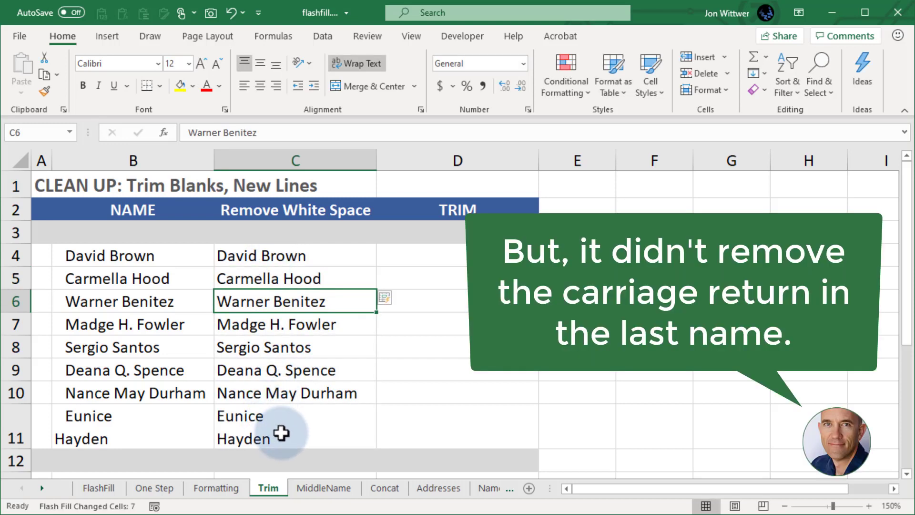
click(281, 433)
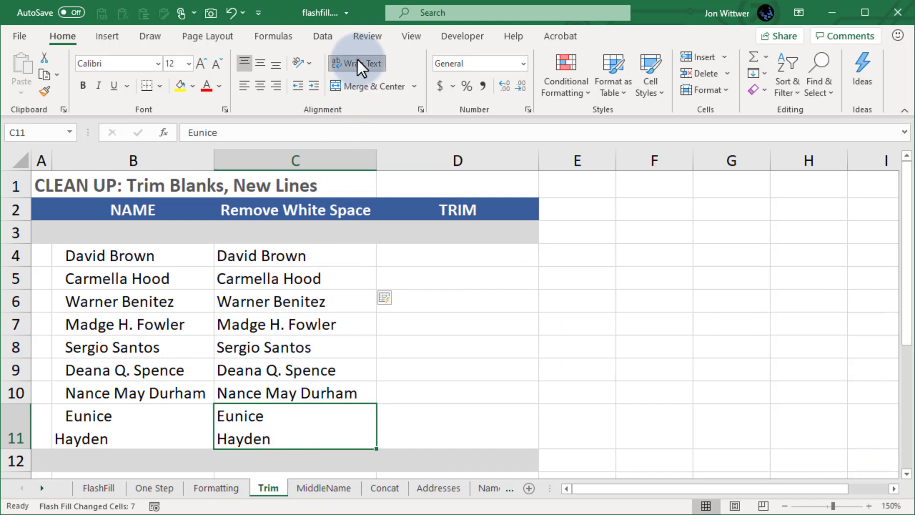
click(358, 62)
click(357, 62)
key(ctrl+z)
key(ctrl+z)
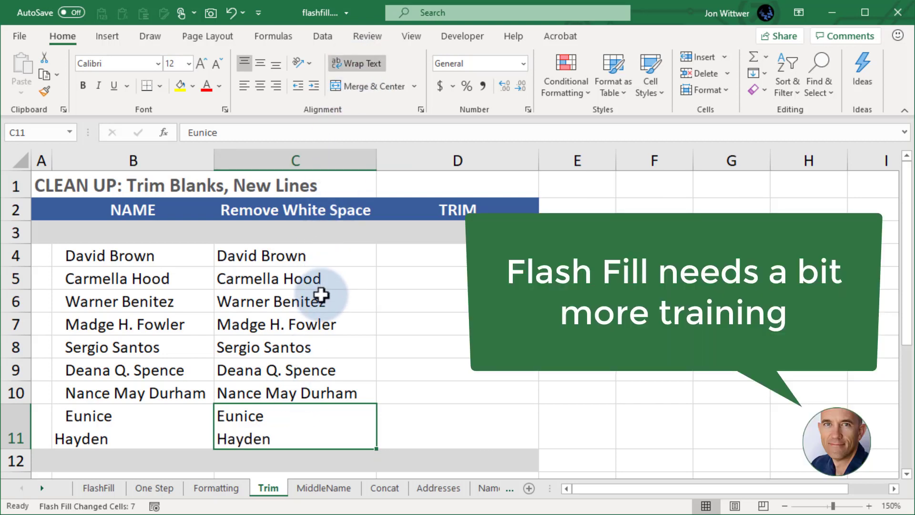
key(ctrl+z)
key(ctrl+z)
key(ctrl+z)
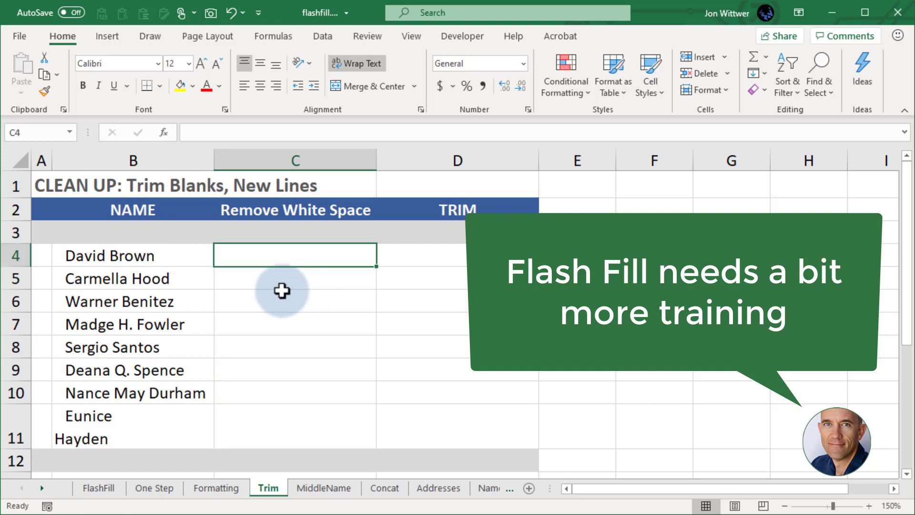
Pad the name in B5 with extra spaces and enter David Brown as the example in C4.
double_click(139, 281)
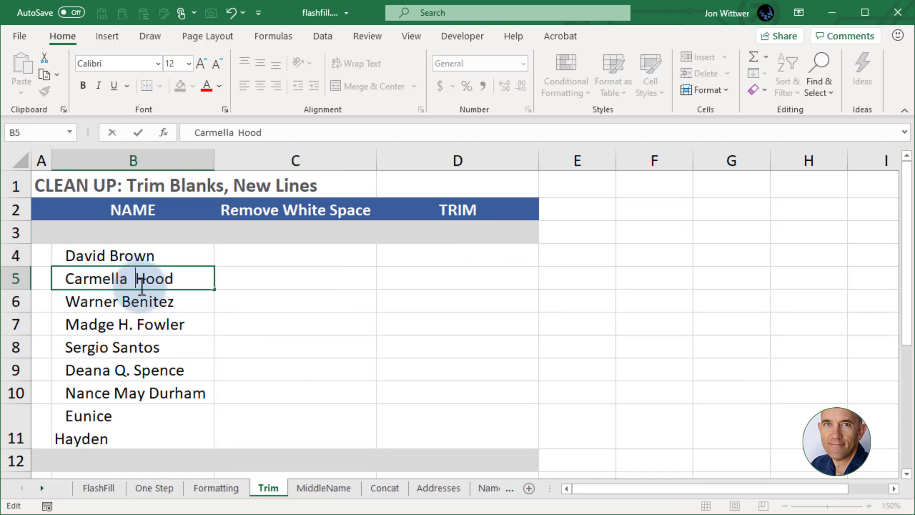
key(Return)
click(248, 259)
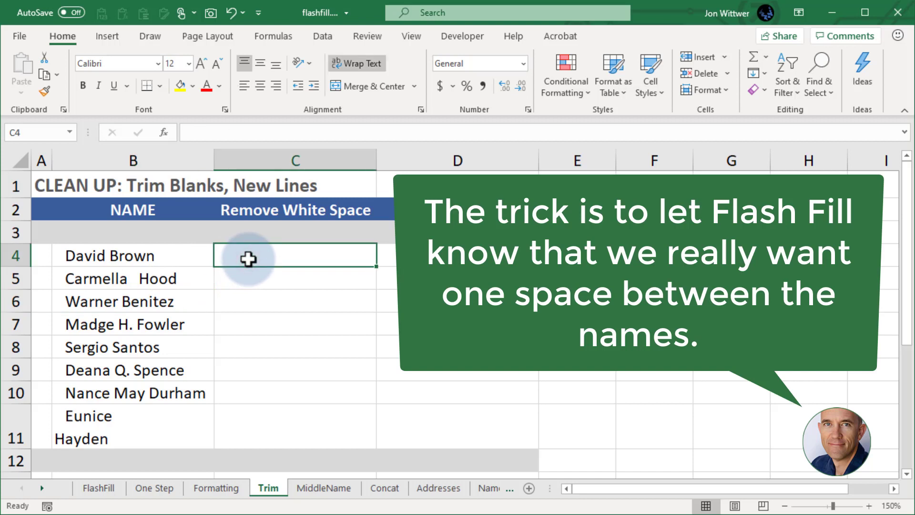
text(David Brown)
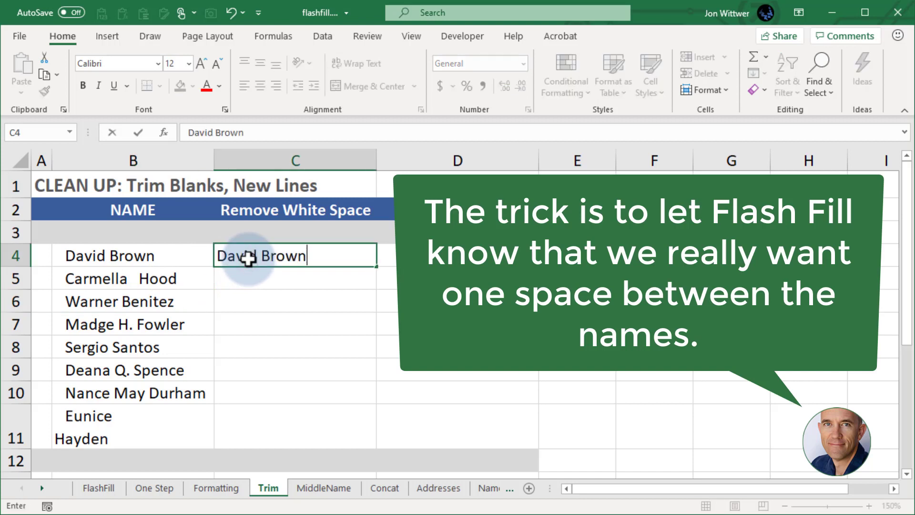
key(Return)
text(Carmella   Hood)
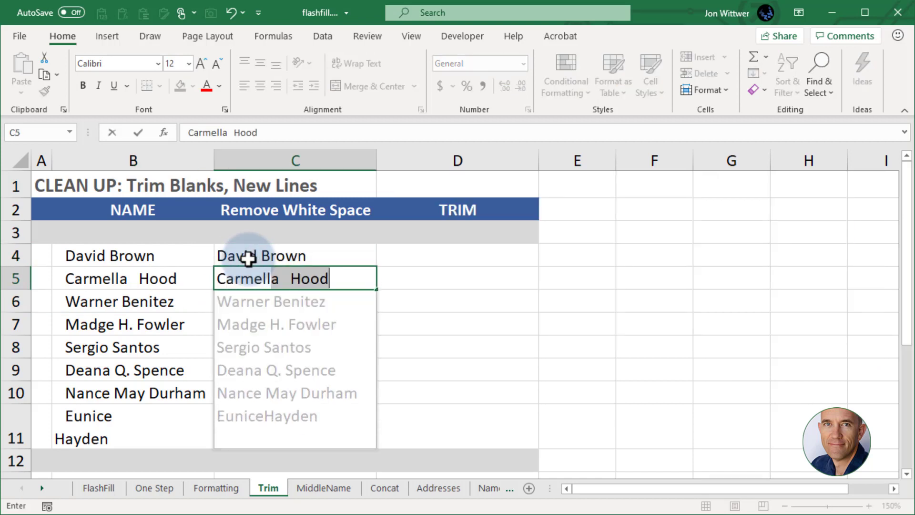
key(BackSpace)
key(BackSpace)
key(BackSpace)
text(Hood)
key(Return)
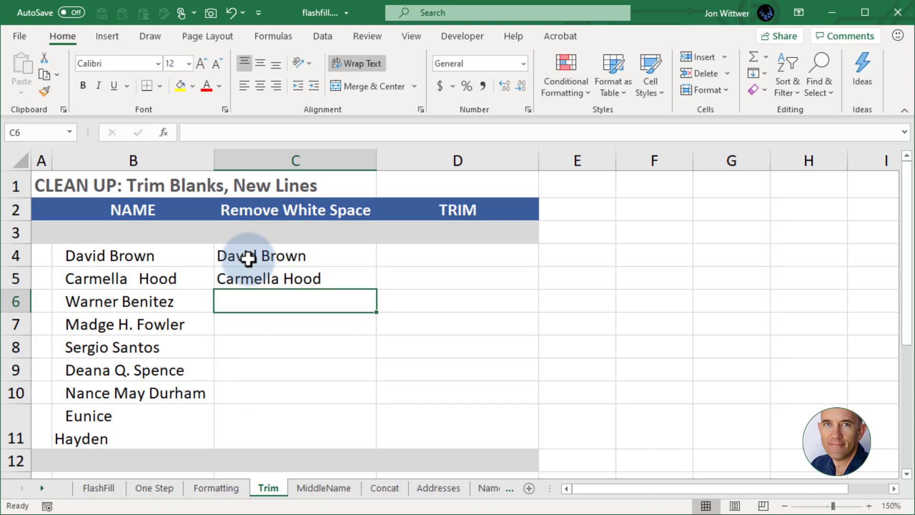
text(Warner Benitez)
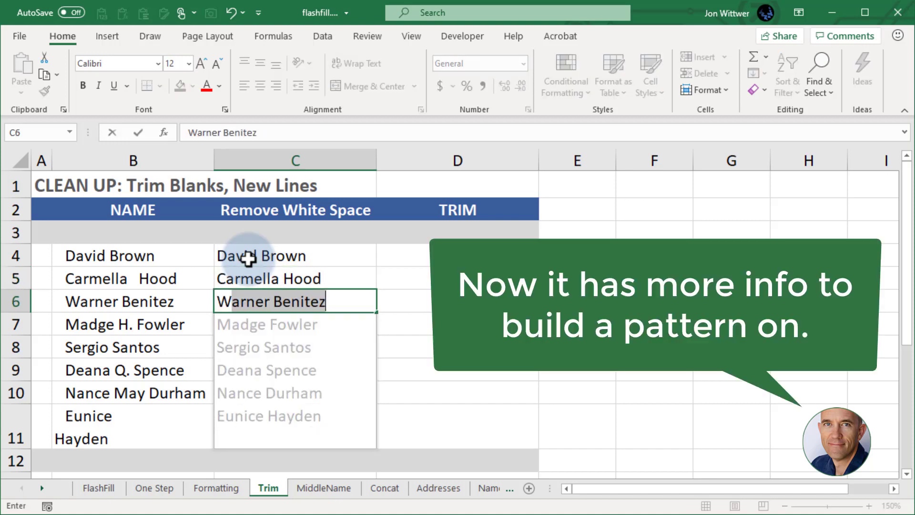
key(Return)
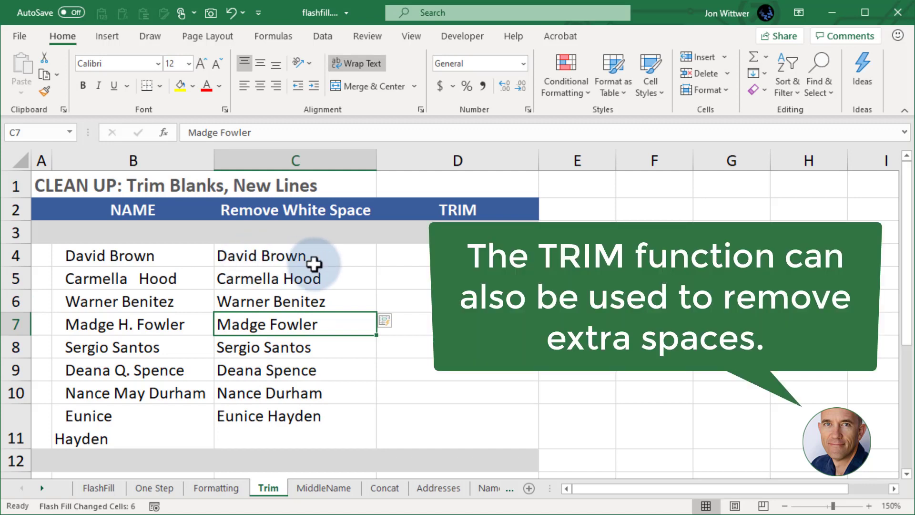
Enter =TRIM(B4) in D4 and drag it down through D11.
click(422, 259)
text(=T)
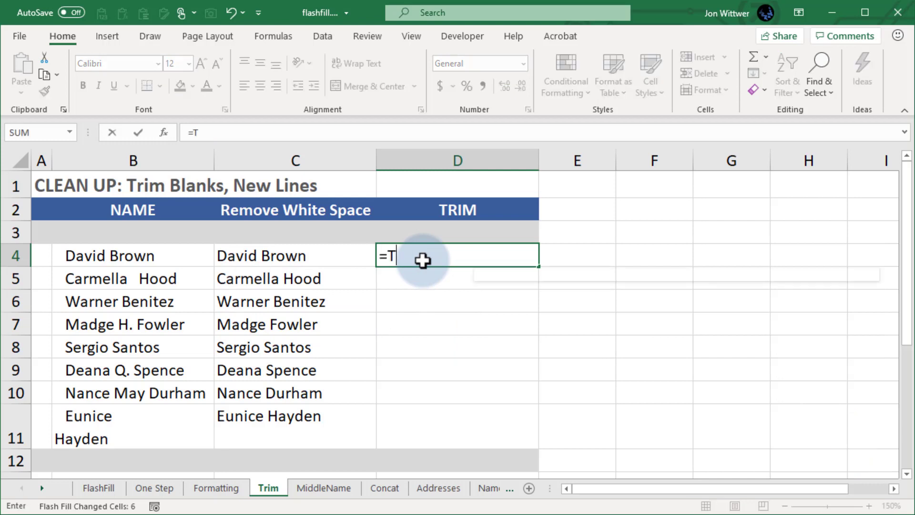
text(RIM()
key(Left)
key(Left)
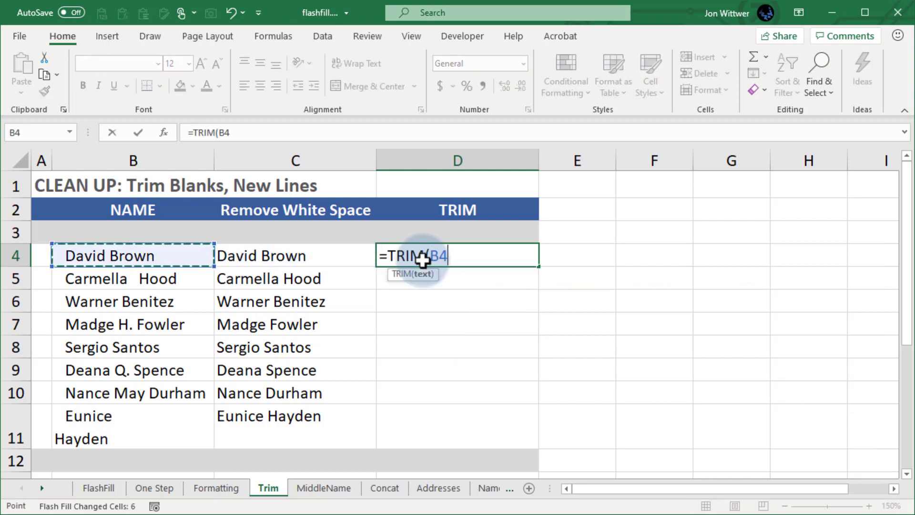
text())
key(Return)
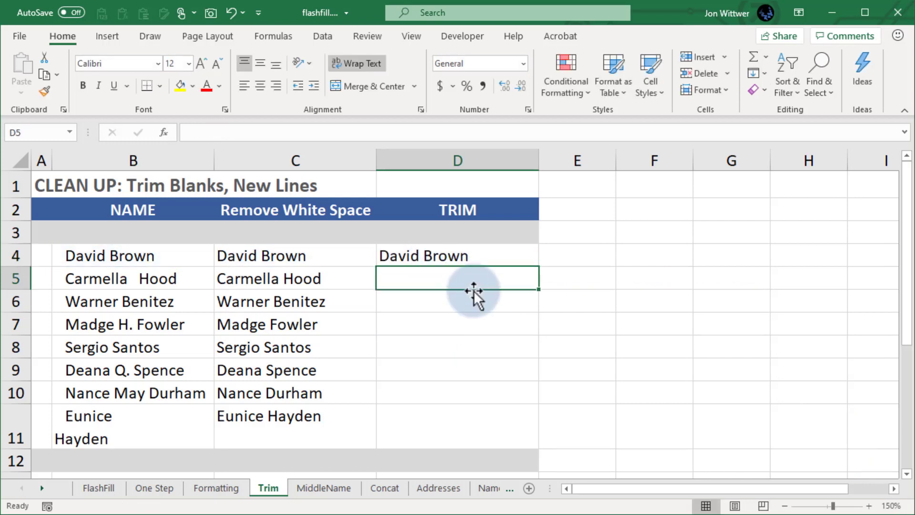
key(Up)
drag(541, 269, 439, 423)
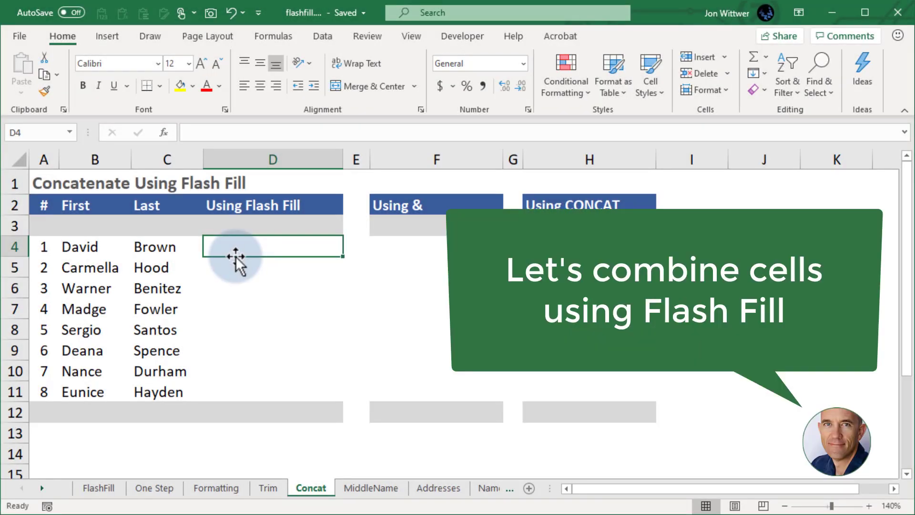
Enter the first two numbered 'Last, First' examples and accept Flash Fill for the remaining six people.
text(1. )
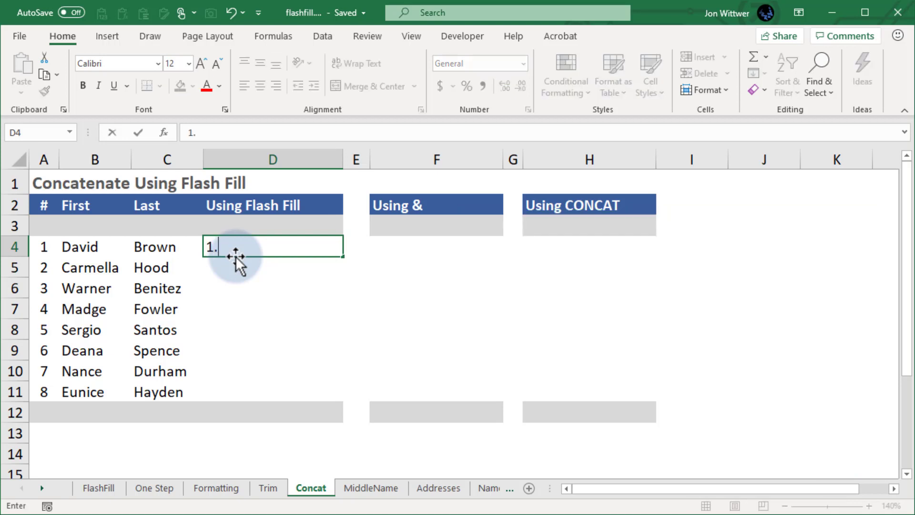
text(Brown, David)
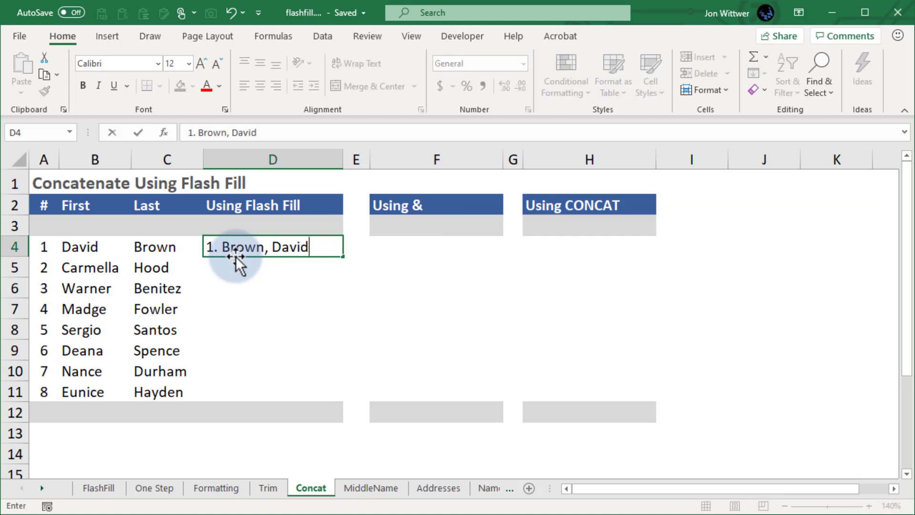
key(Return)
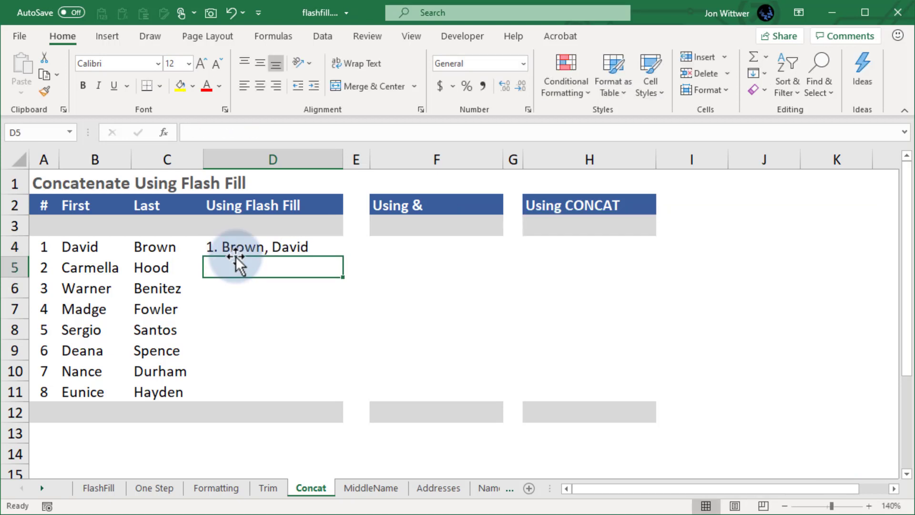
text(2. Hood, Carmella)
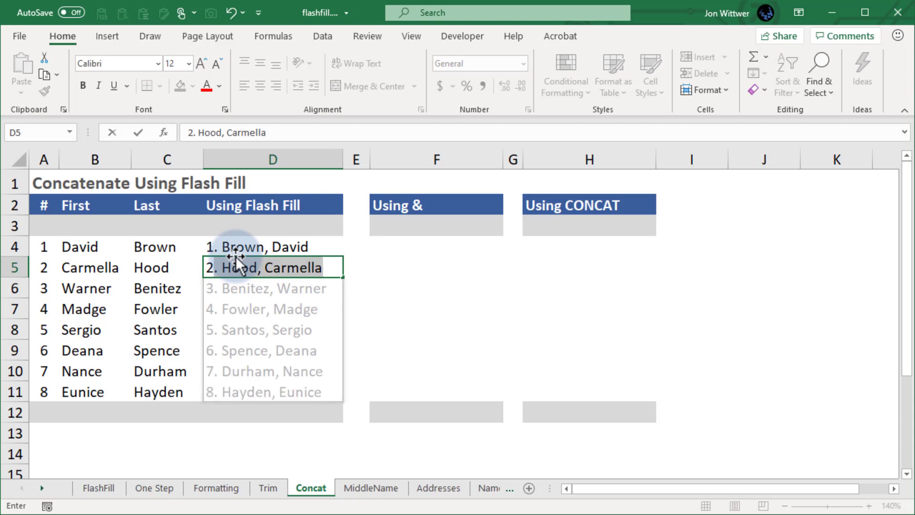
key(Return)
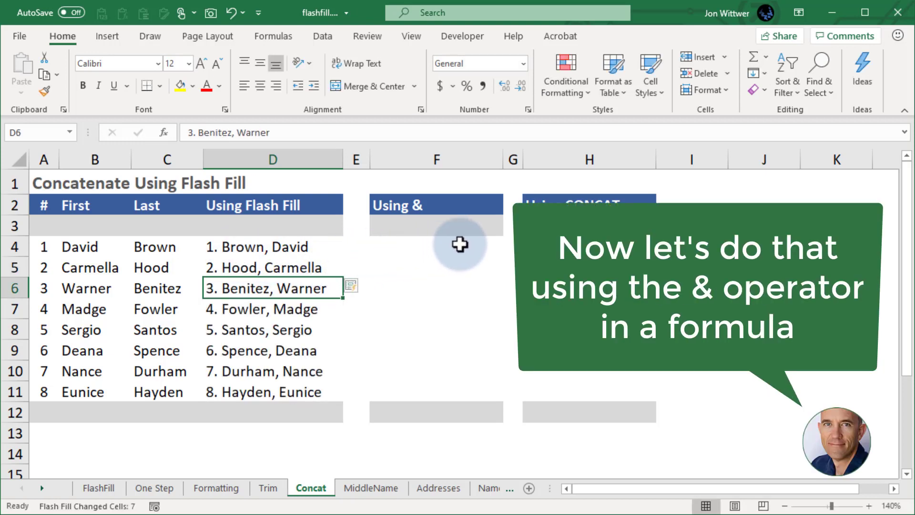
Enter =A4&". "&C4&", "&B4 in F4 and copy it down through F11.
click(459, 245)
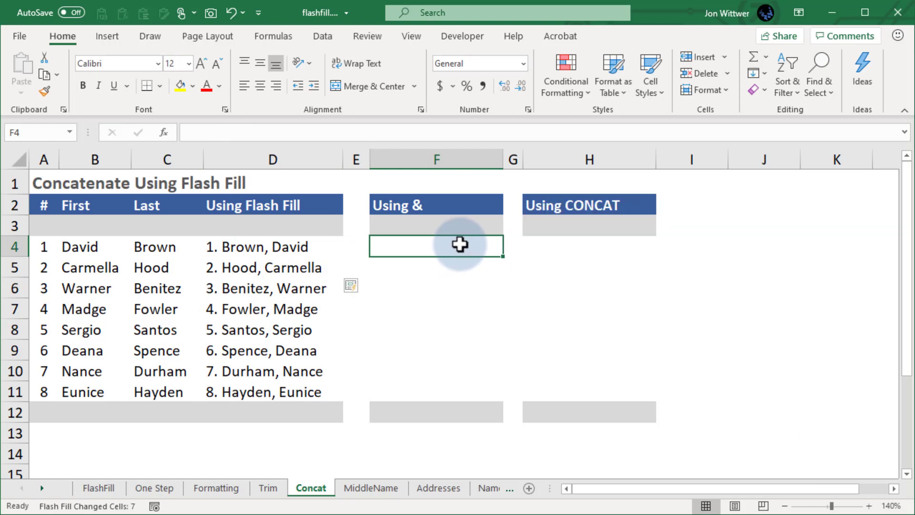
text(=)
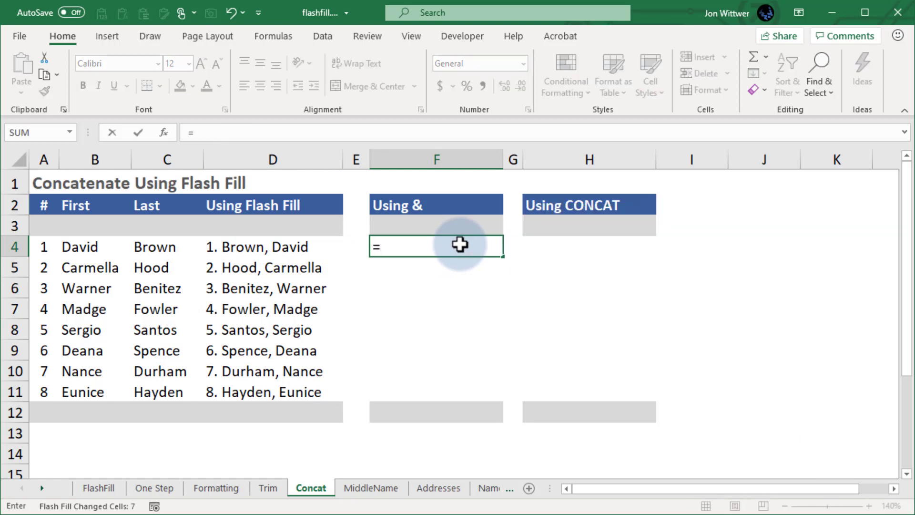
key(Left)
key(Left)
key(Left)
key(Left)
key(Left)
text(&". ")
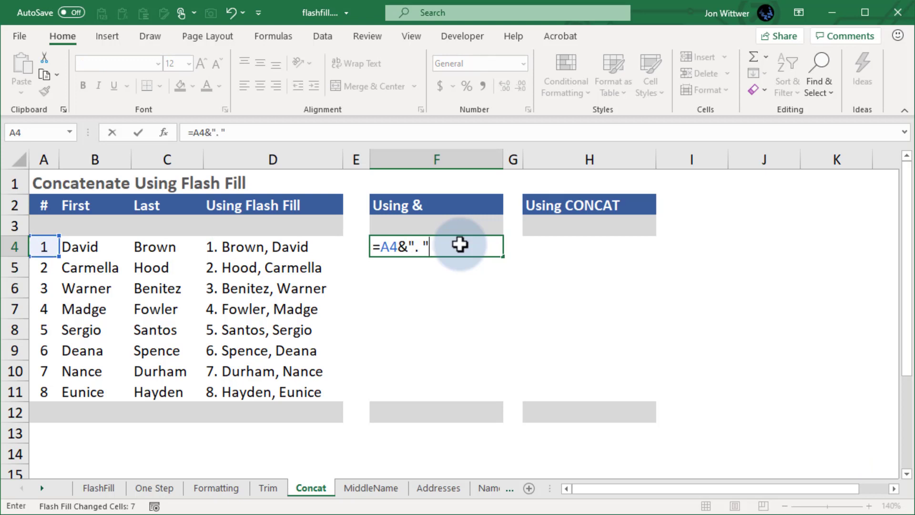
text(&)
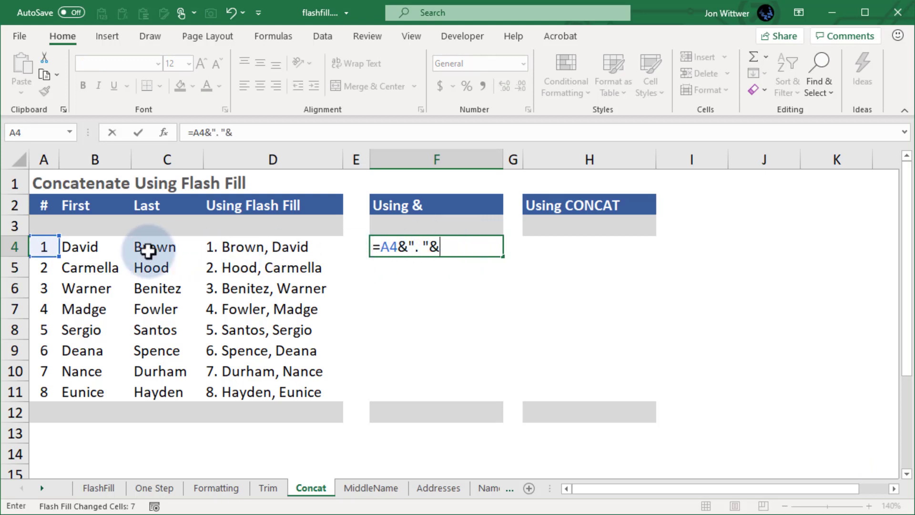
click(146, 247)
text(&".)
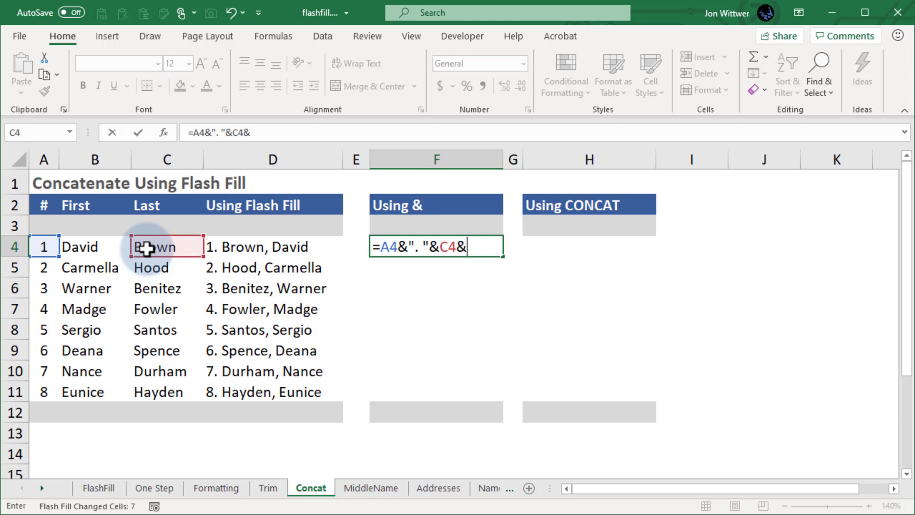
text( "&)
click(102, 247)
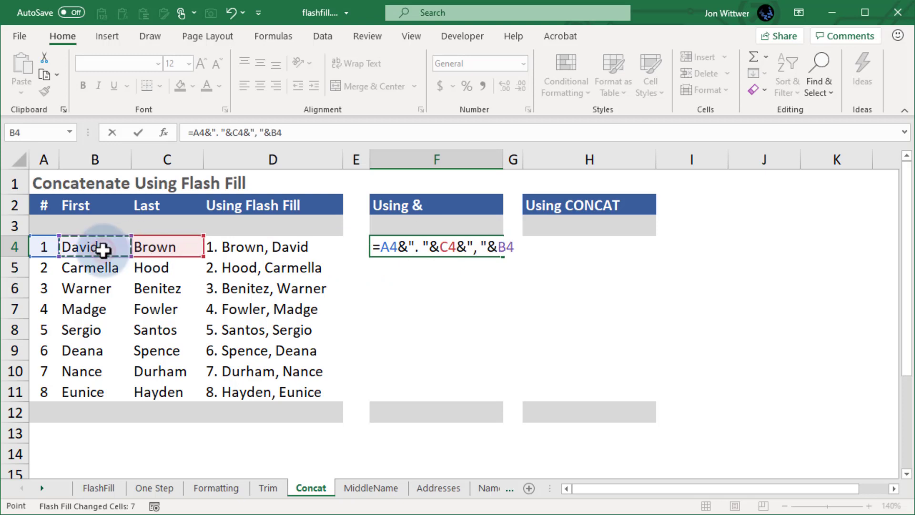
key(Return)
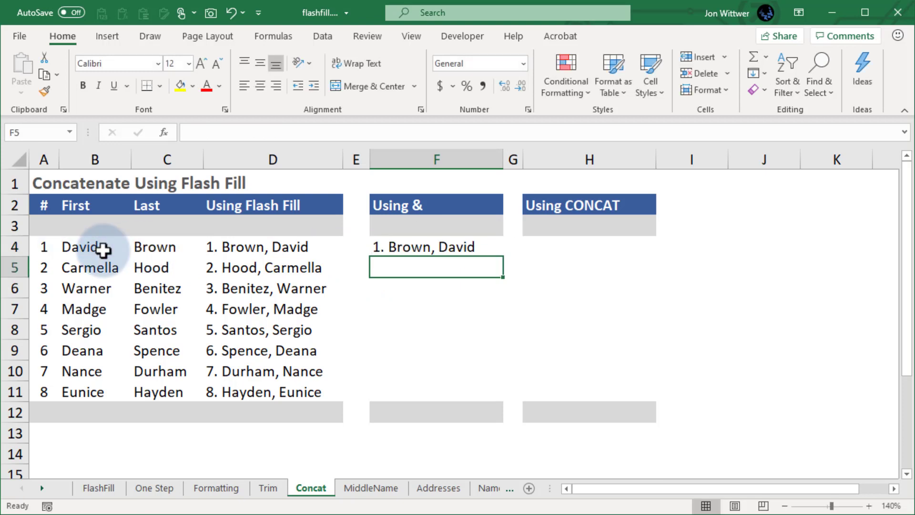
key(Up)
drag(504, 258, 493, 403)
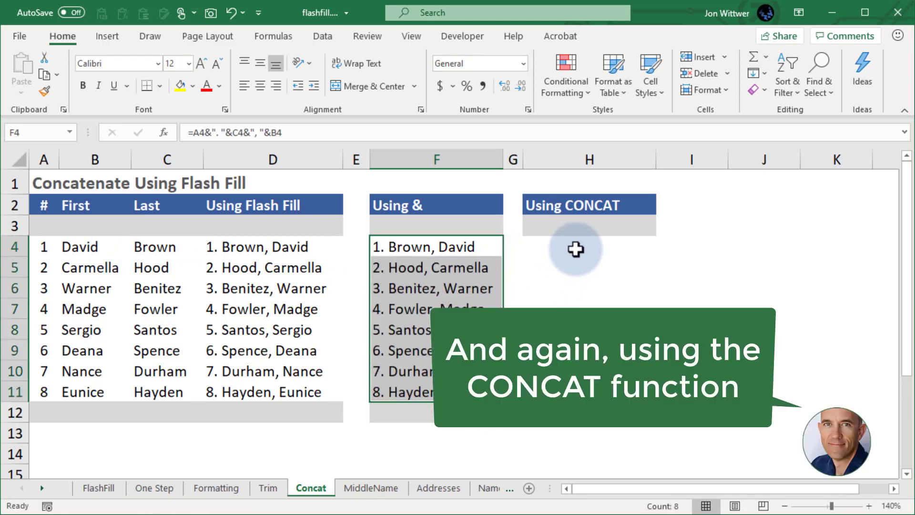
Enter =CONCAT(A4,". ",C4,", ",B4) in H4 and copy it down through H11.
click(577, 246)
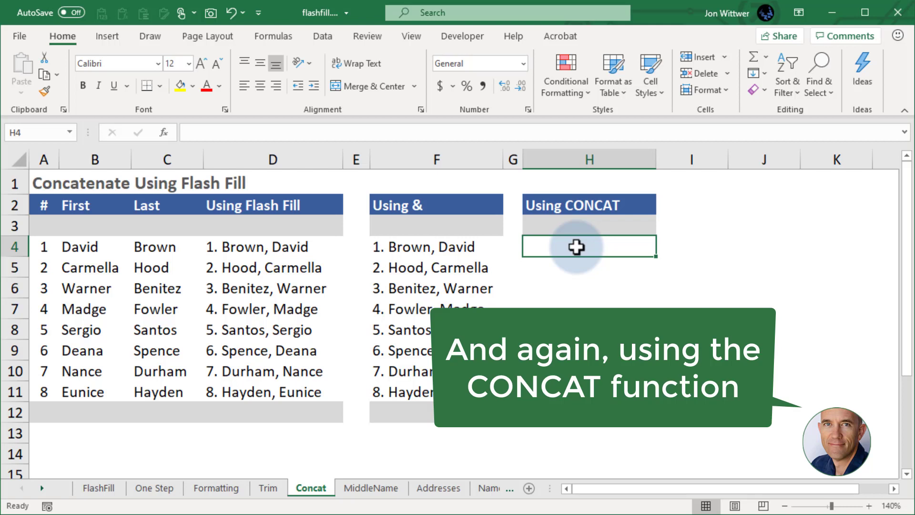
text(=CONCAT)
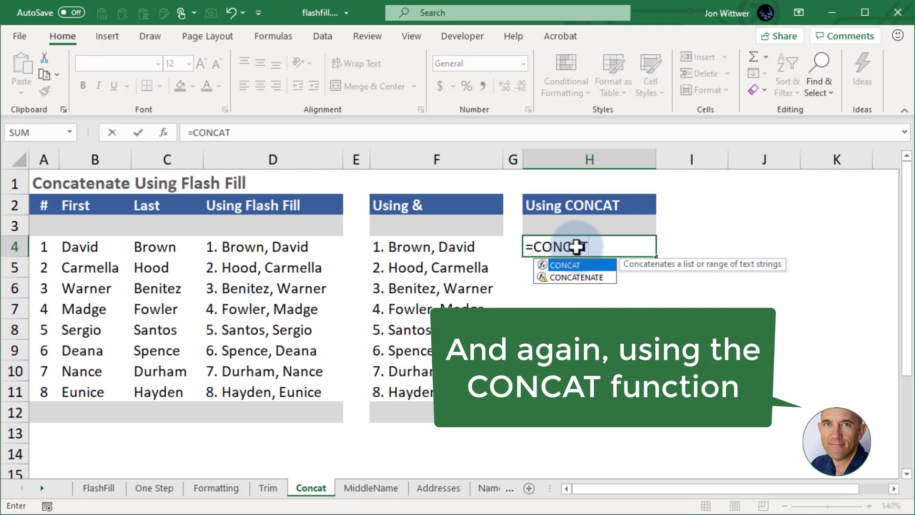
text(()
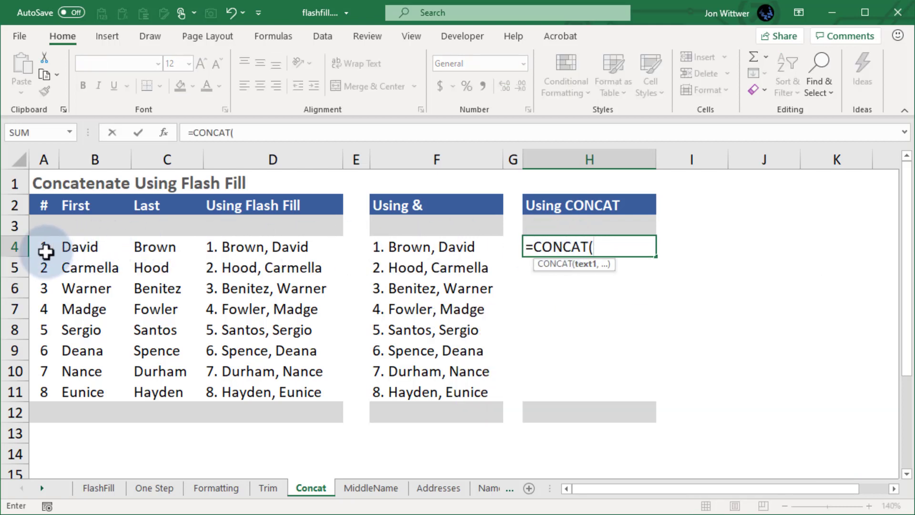
click(46, 248)
text(,". ",)
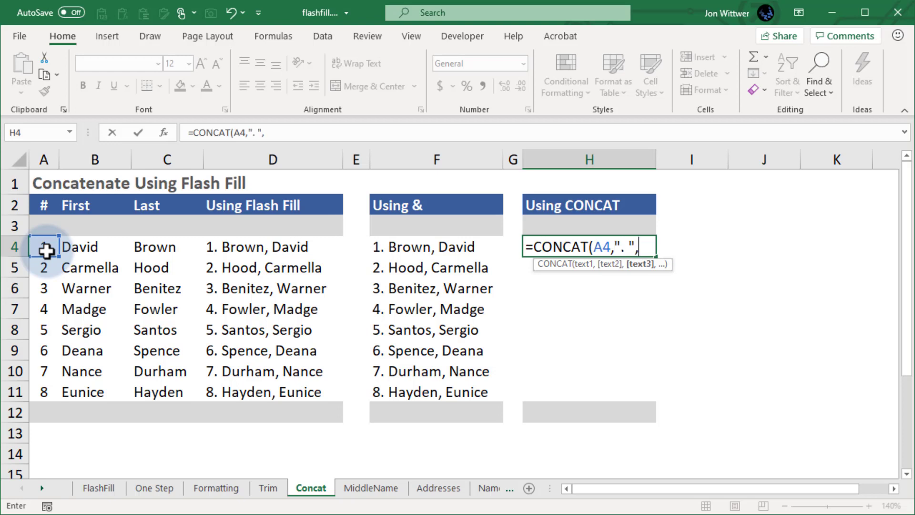
click(140, 247)
text(,)
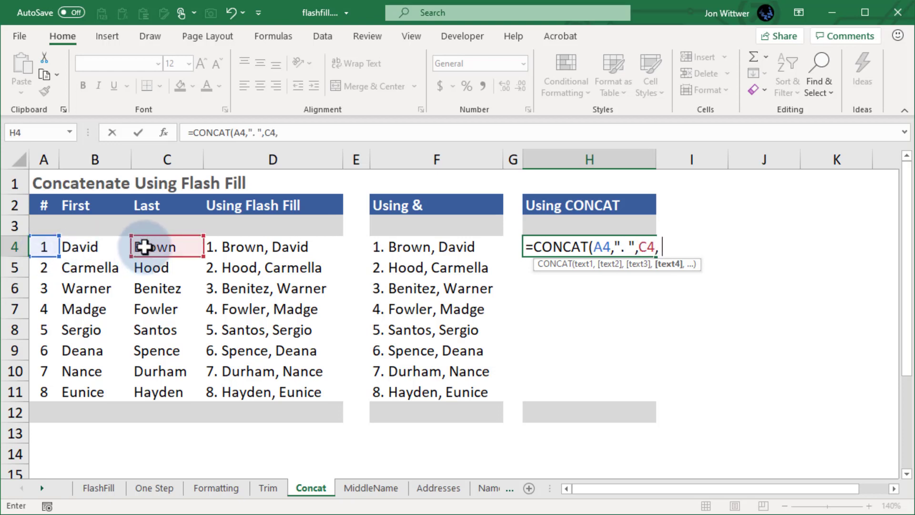
text(":)
key(BackSpace)
text(, ",)
click(91, 247)
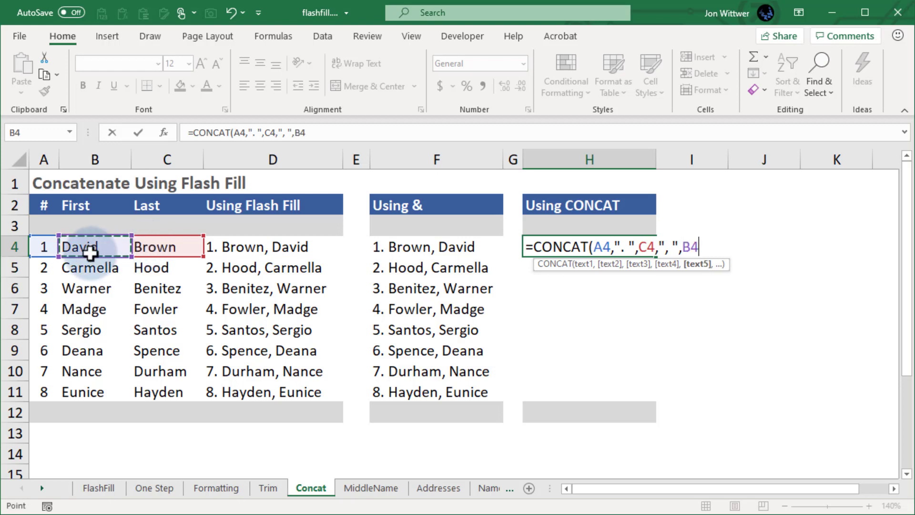
key(Return)
click(654, 253)
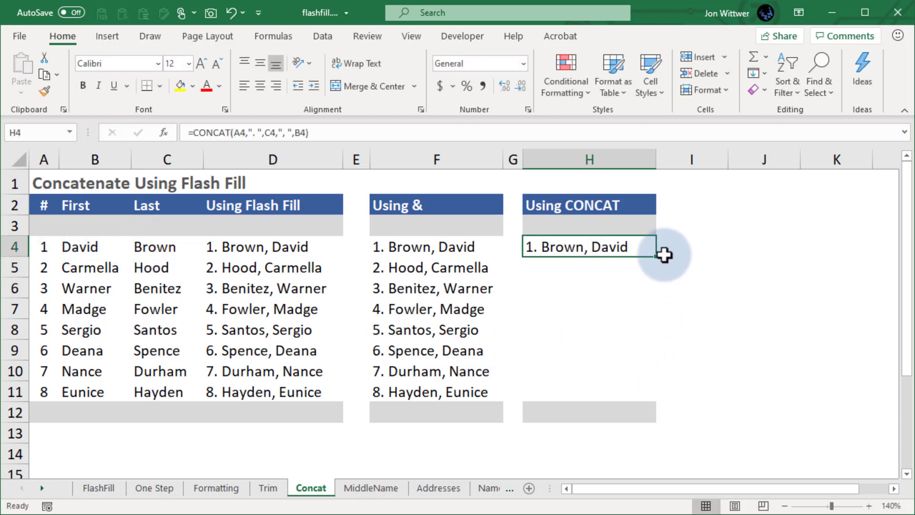
drag(657, 257, 680, 383)
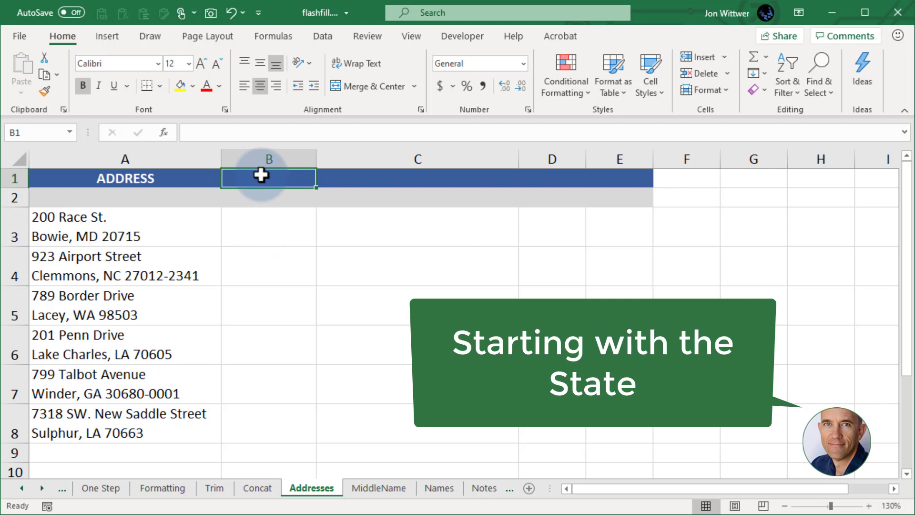
Add a STATE header, type MD and NC as examples, then Flash Fill B3:B8 with the remaining abbreviations.
text(STATE)
key(Return)
key(Down)
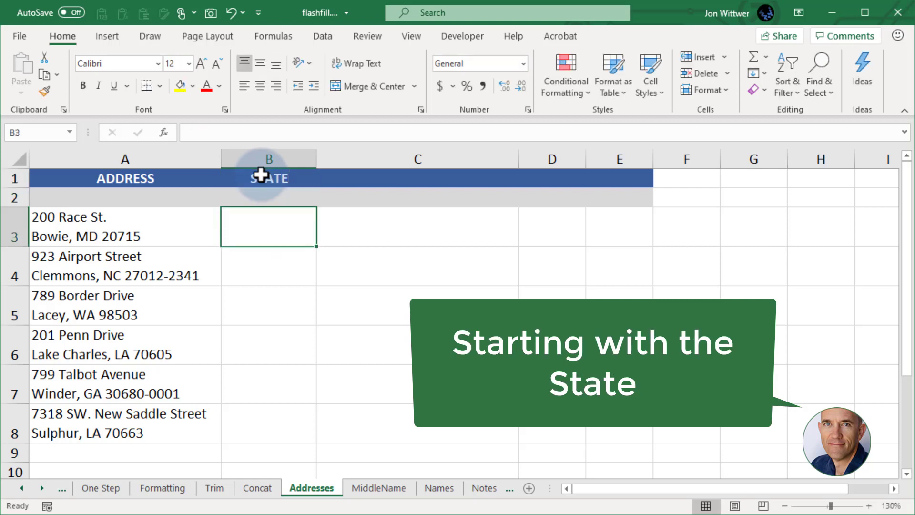
text(MD)
key(Return)
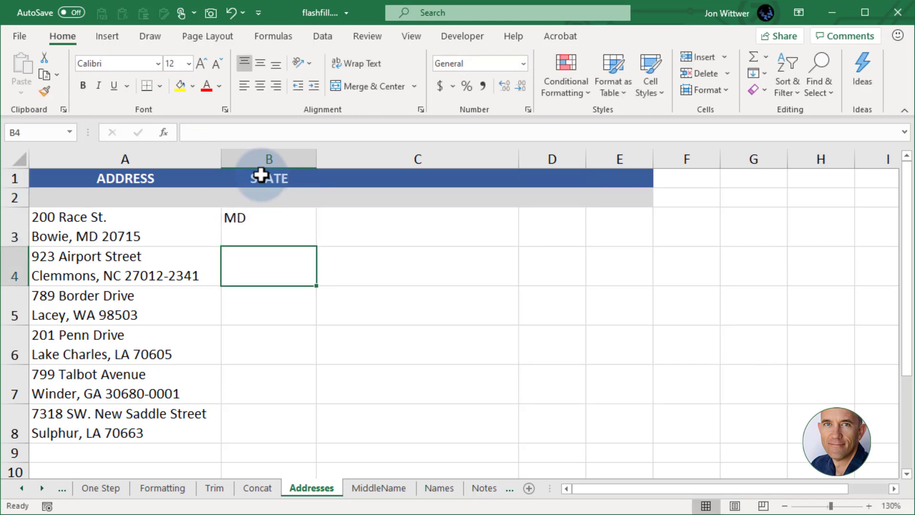
text(NC)
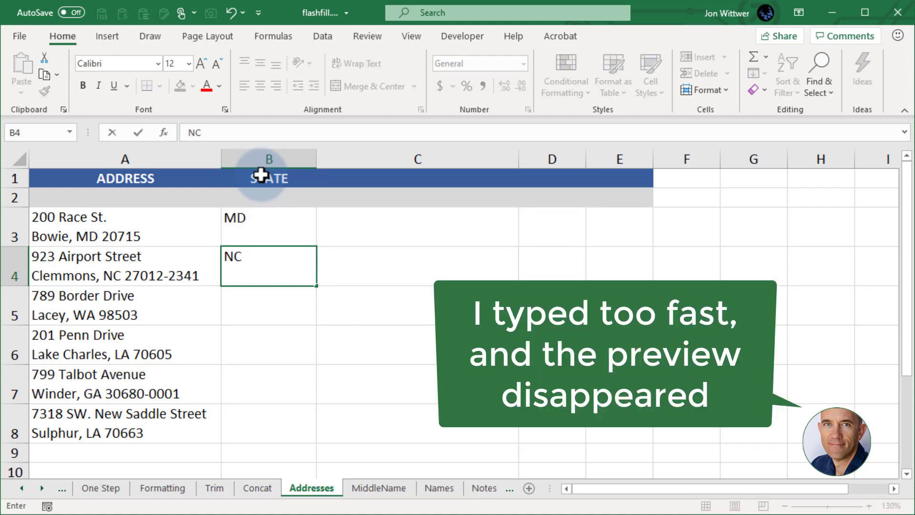
key(Return)
key(Up)
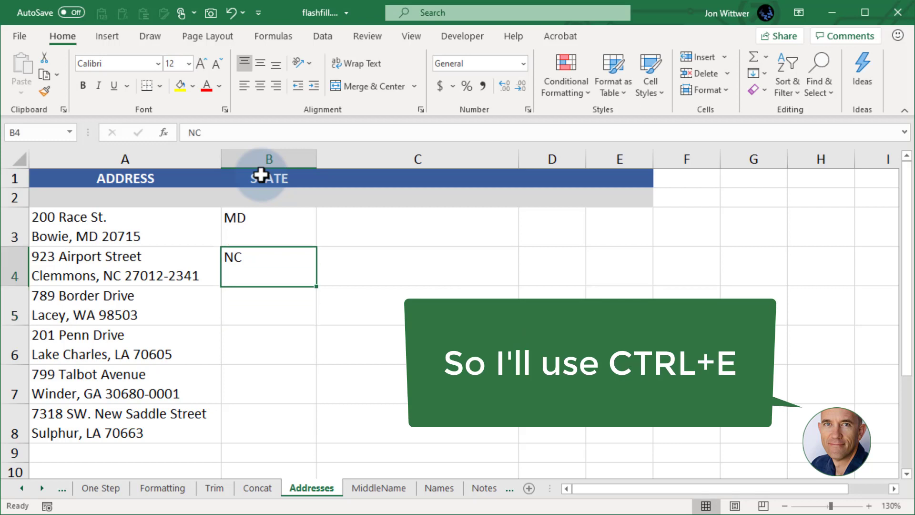
key(Up)
shift+click(257, 423)
key(ctrl+e)
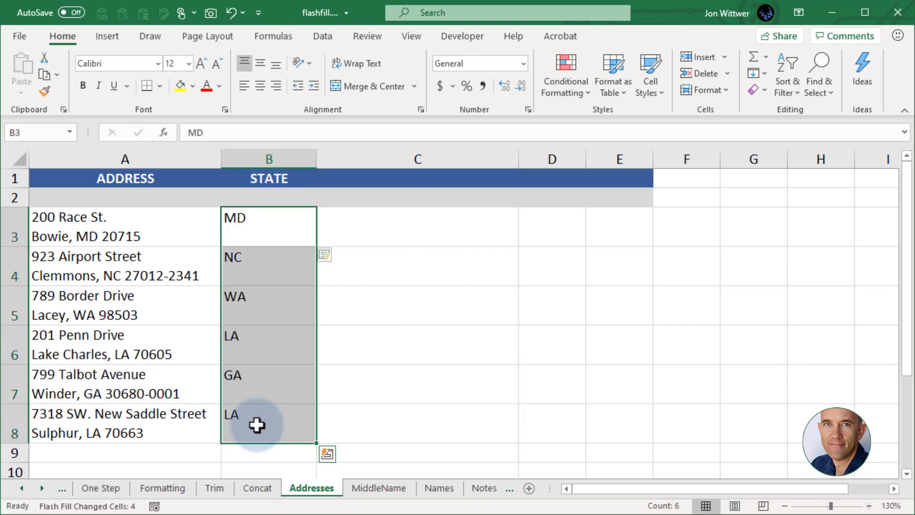
Clear column B and put a ZIP header in B1.
click(268, 158)
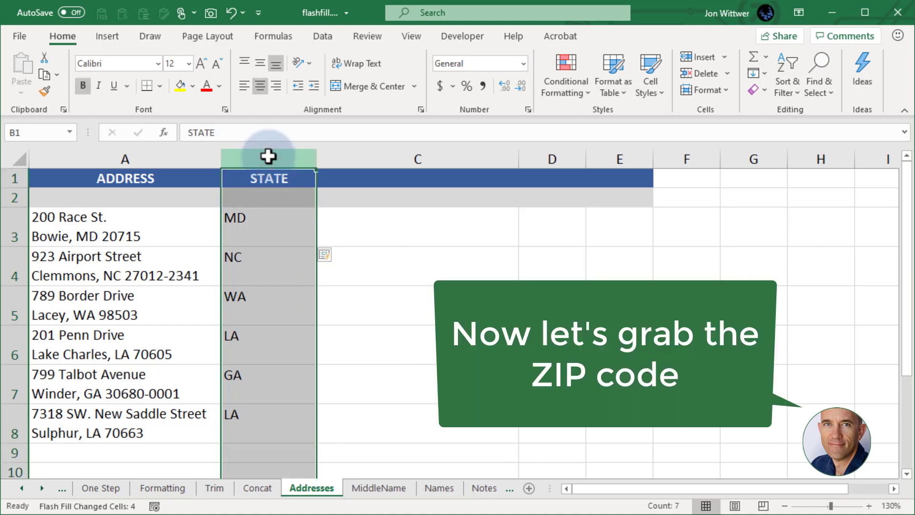
key(Delete)
click(267, 183)
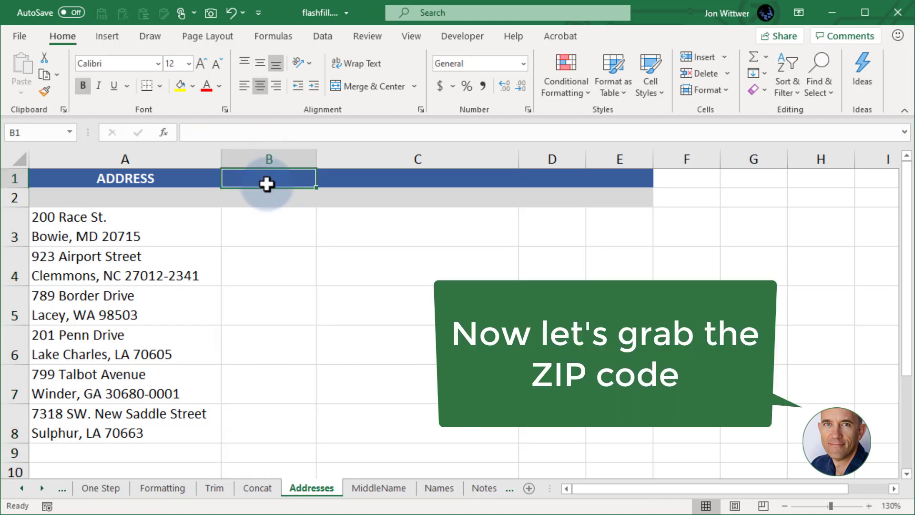
text(ZIP)
key(Return)
key(Return)
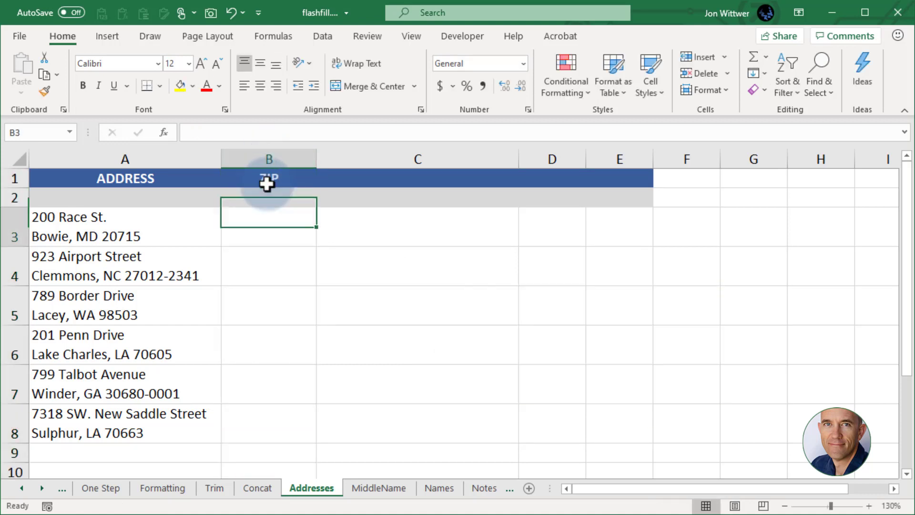
Enter 20715 and 27012-2341 as examples, then Flash Fill the ZIP codes through B8.
text(20)
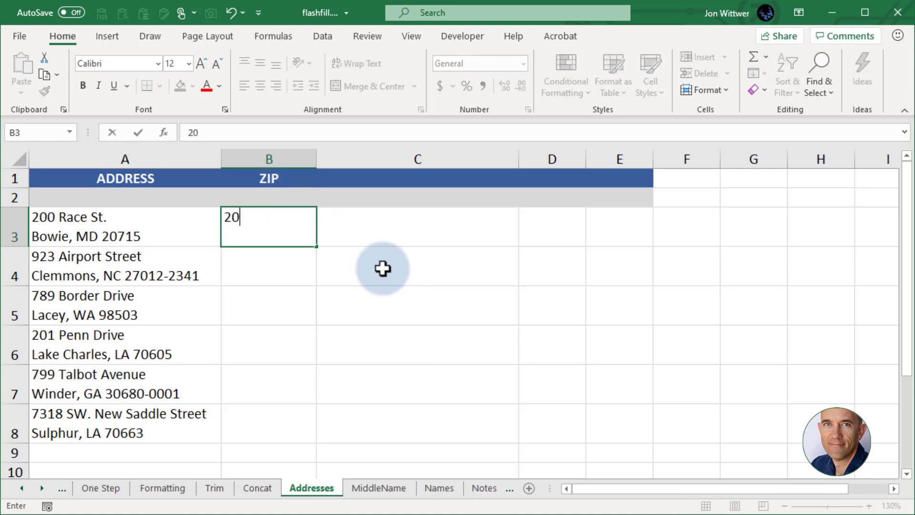
text(715)
key(Return)
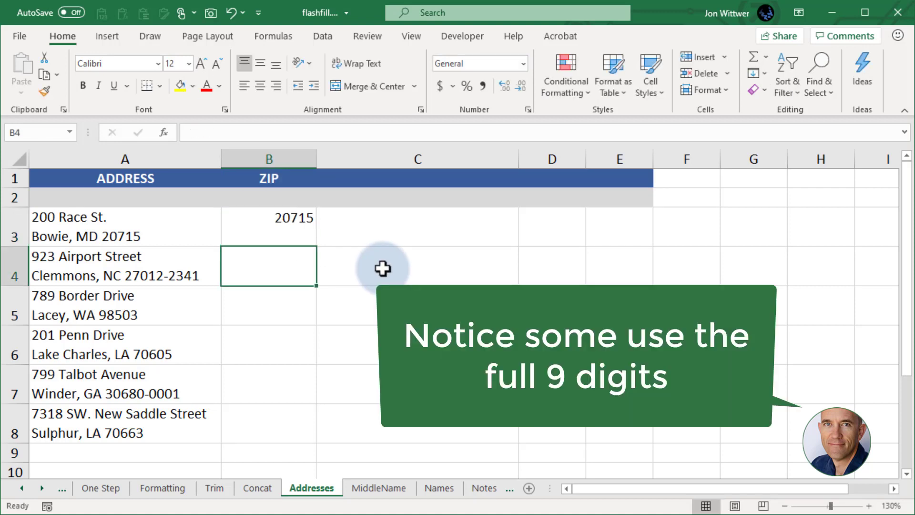
text(2341)
key(BackSpace)
key(BackSpace)
key(BackSpace)
text(27)
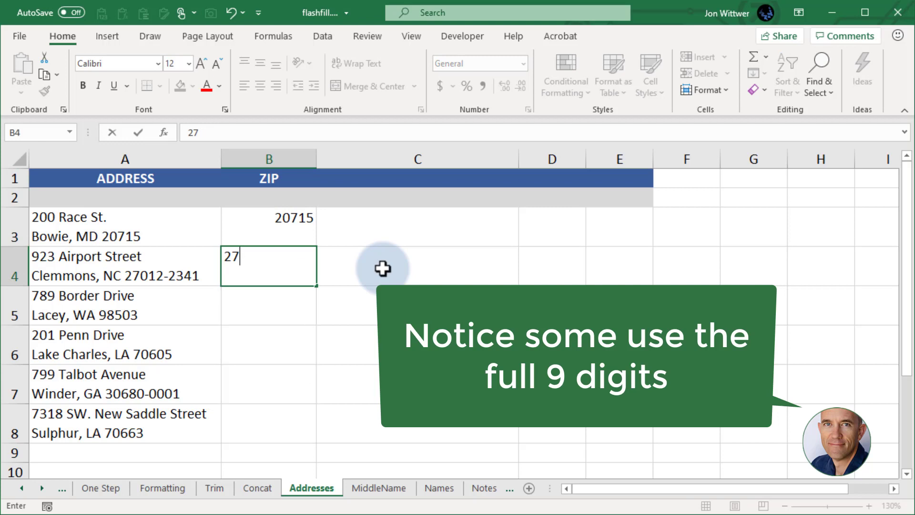
text(0)
text(12-)
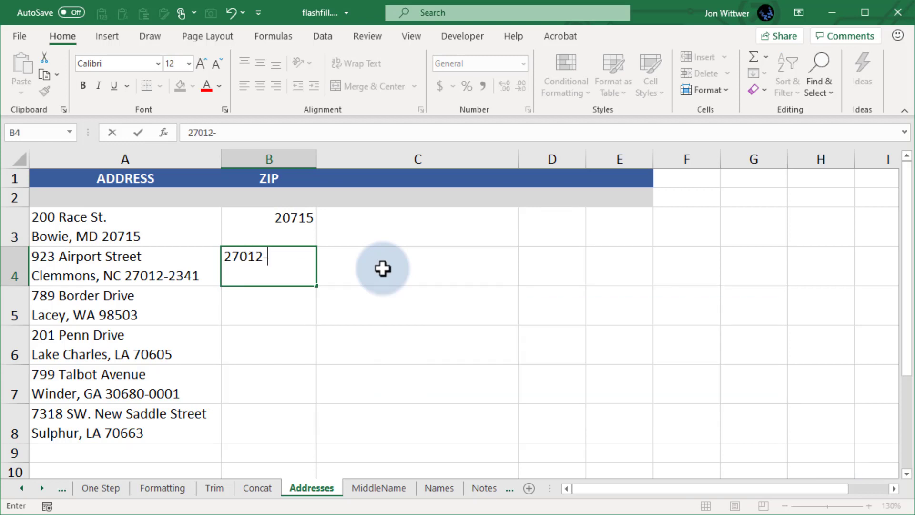
text(2341)
key(Return)
key(Up)
key(Up)
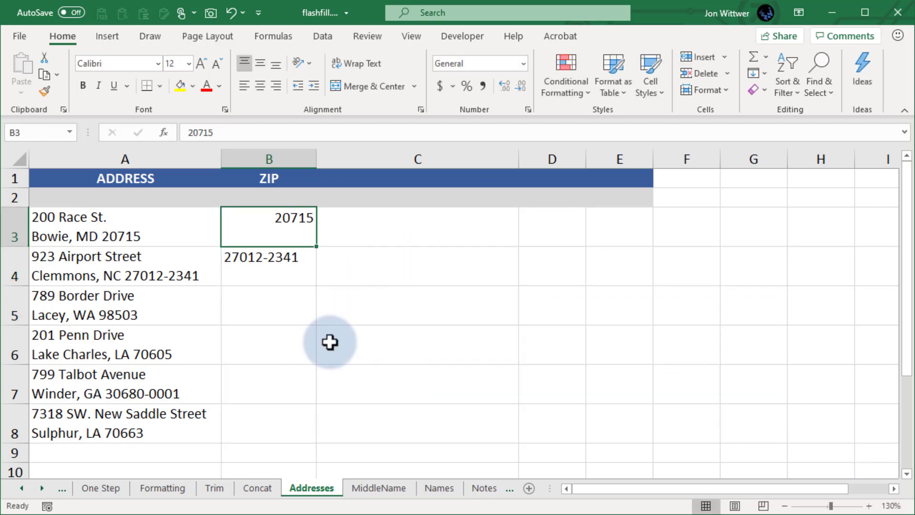
shift+click(268, 433)
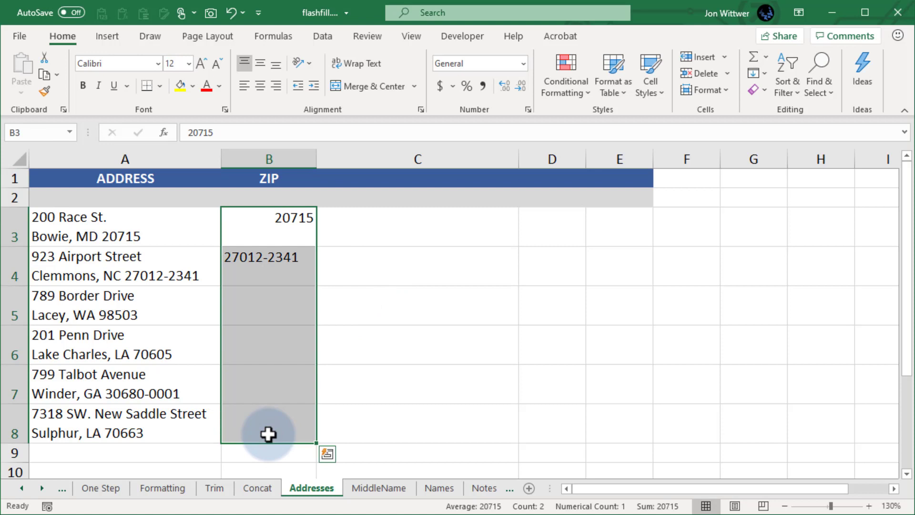
key(ctrl+e)
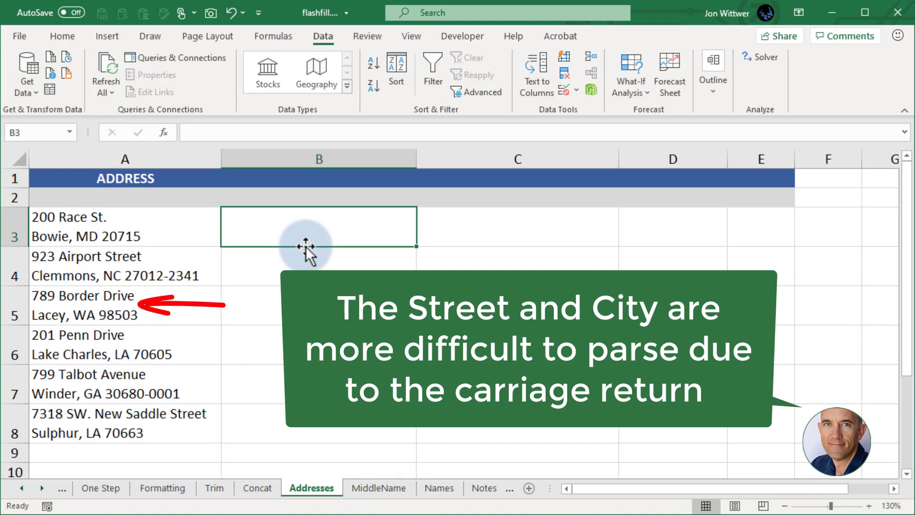
Add the 'Replace the Carriage Return' header and enter =SUBSTITUTE(A3,CHAR(10),", ") in B3.
click(295, 179)
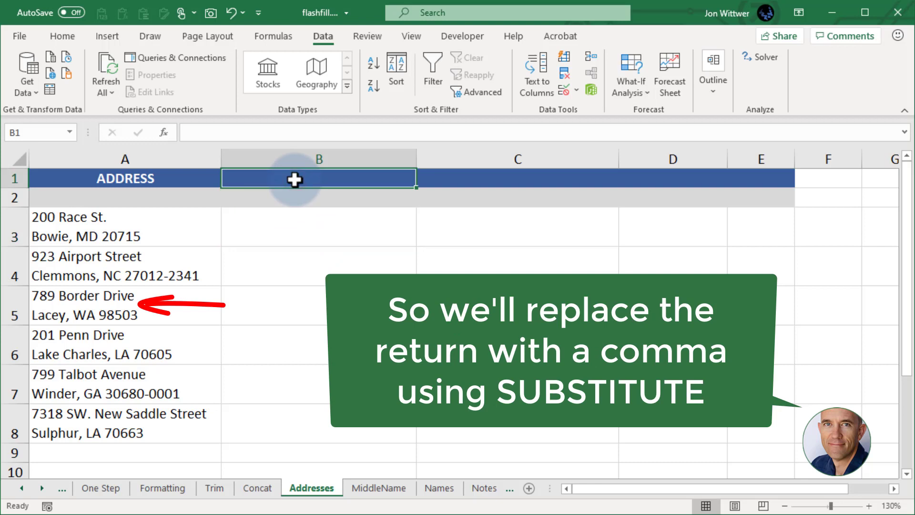
text(Replace the Car)
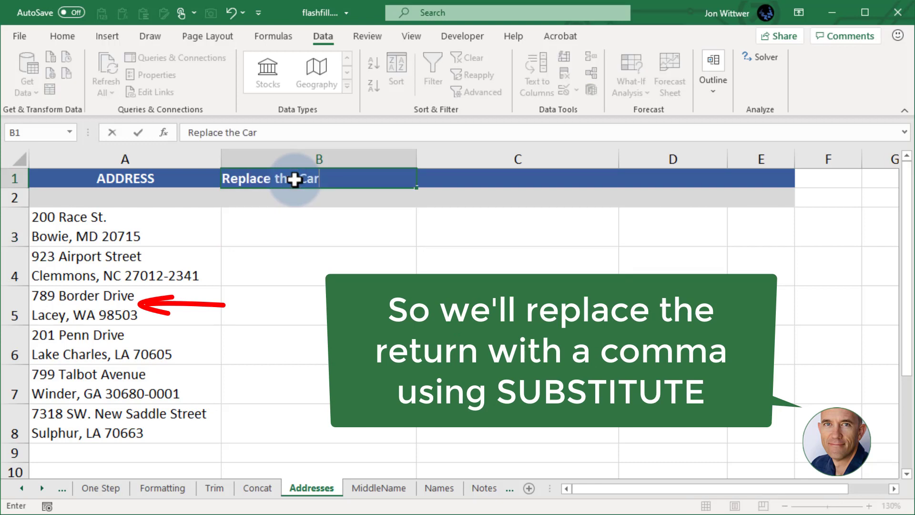
text(riage Return)
key(Return)
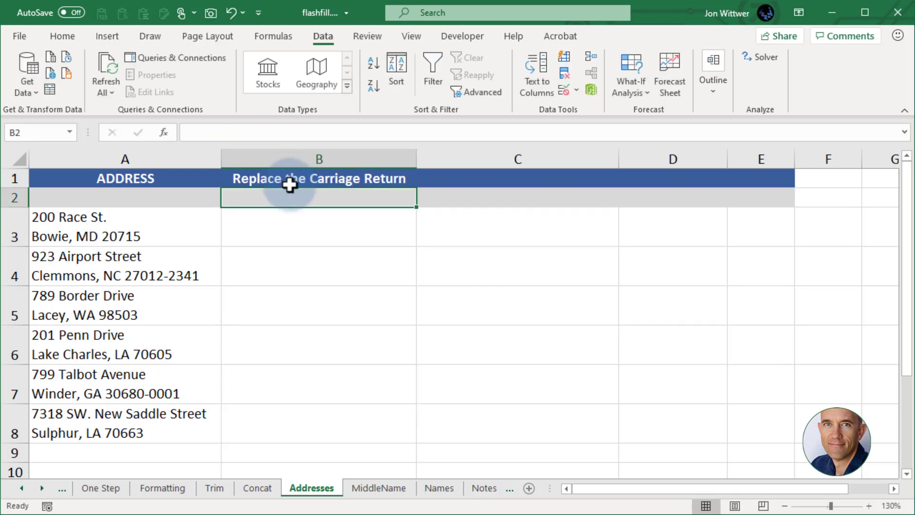
click(291, 230)
text(=SUB)
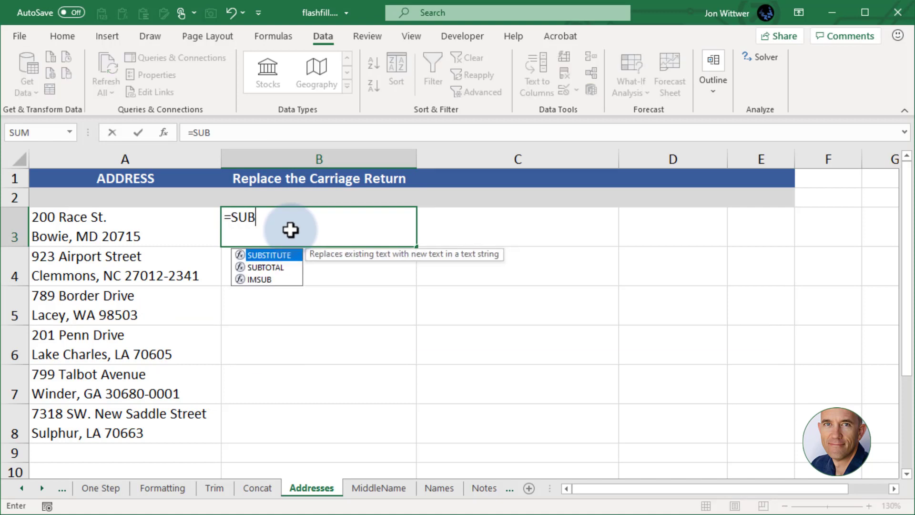
text(STITUTE()
click(130, 228)
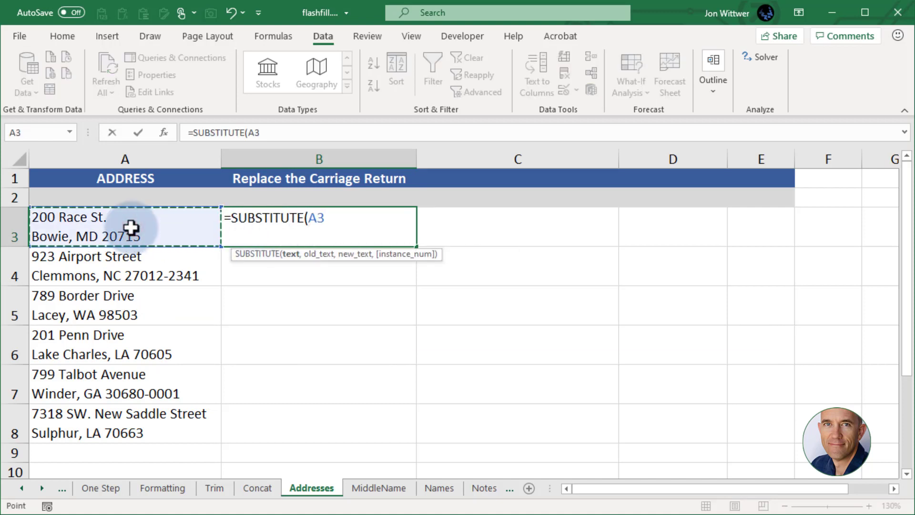
text(,CHAR(10)
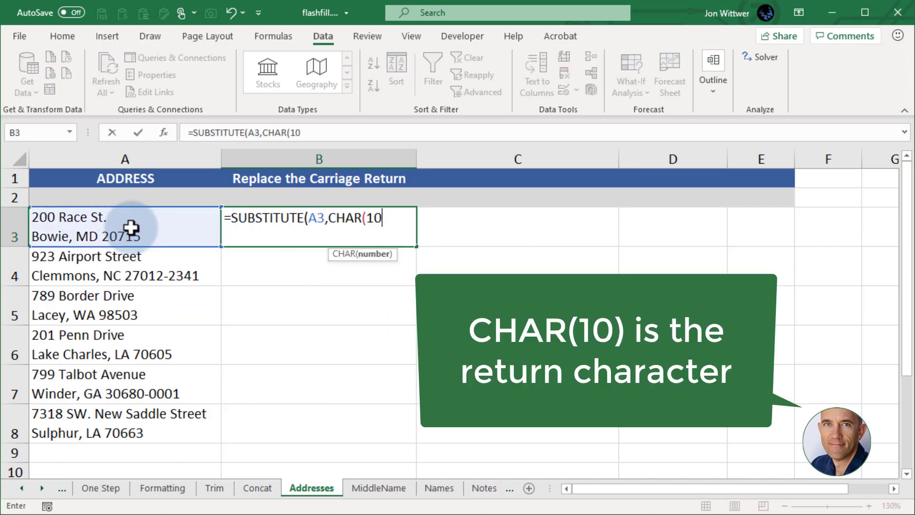
text(),", ")
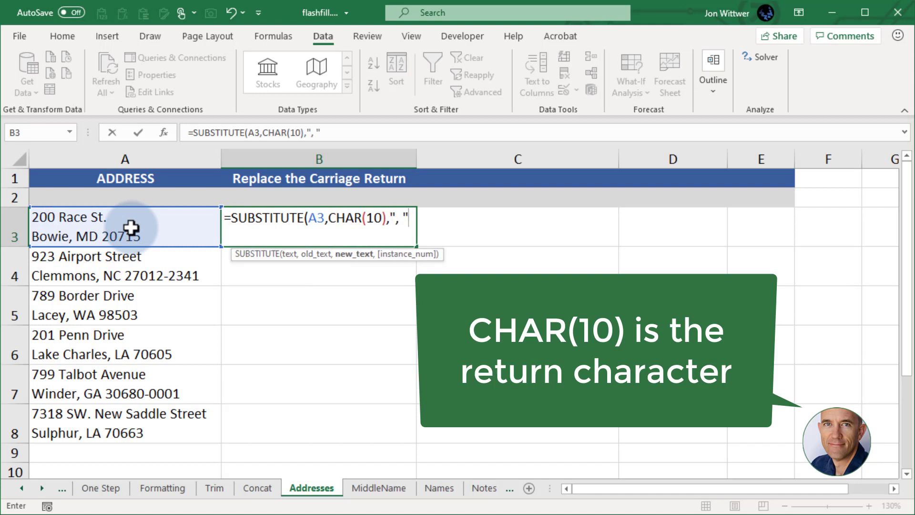
text())
key(Return)
Copy the SUBSTITUTE formula down through row 8.
click(414, 243)
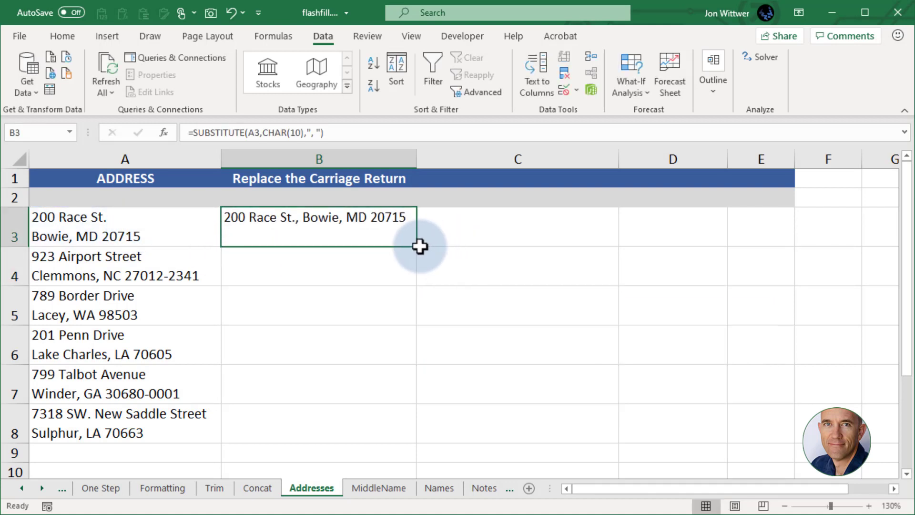
double_click(416, 246)
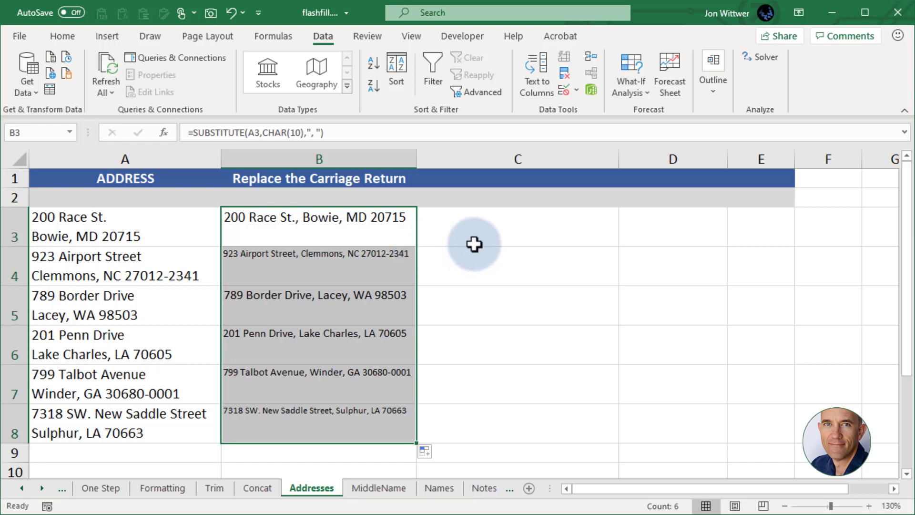
click(475, 227)
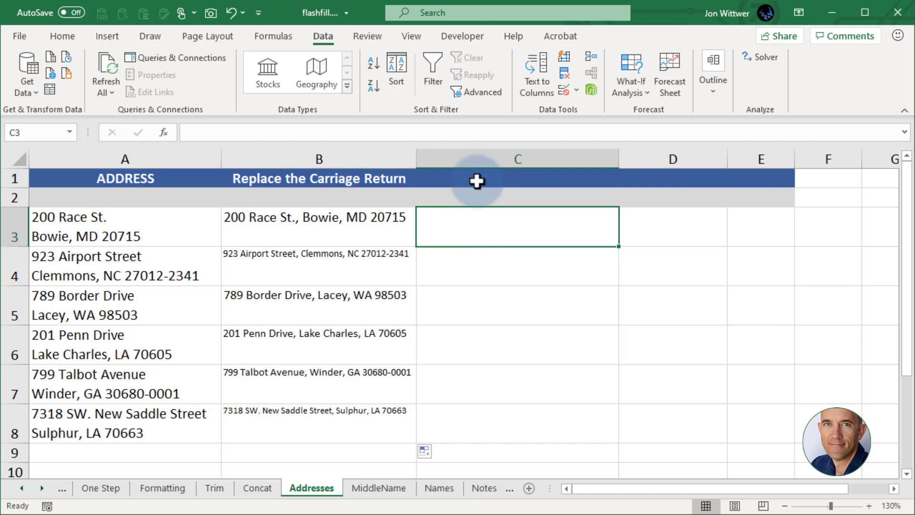
Insert the empty column as a new column B after the addresses and make it narrow.
click(476, 159)
key(ctrl+x)
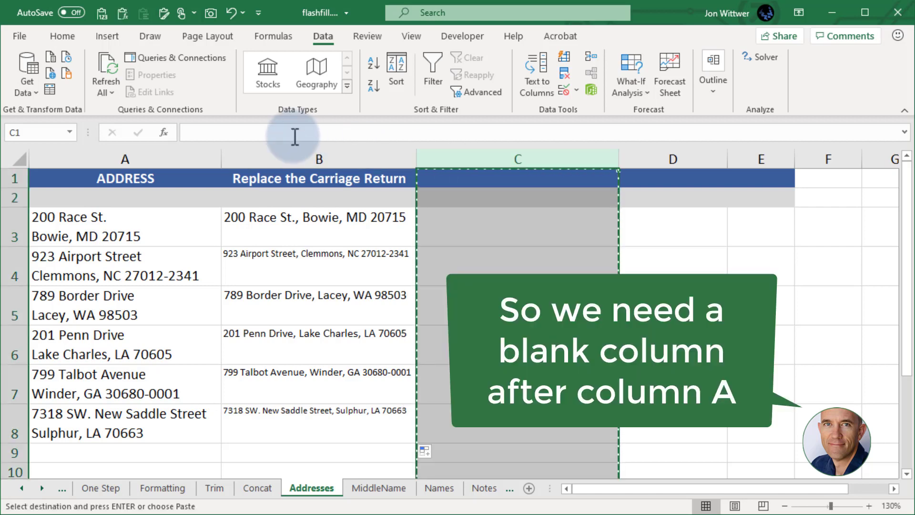
right_click(250, 157)
click(296, 271)
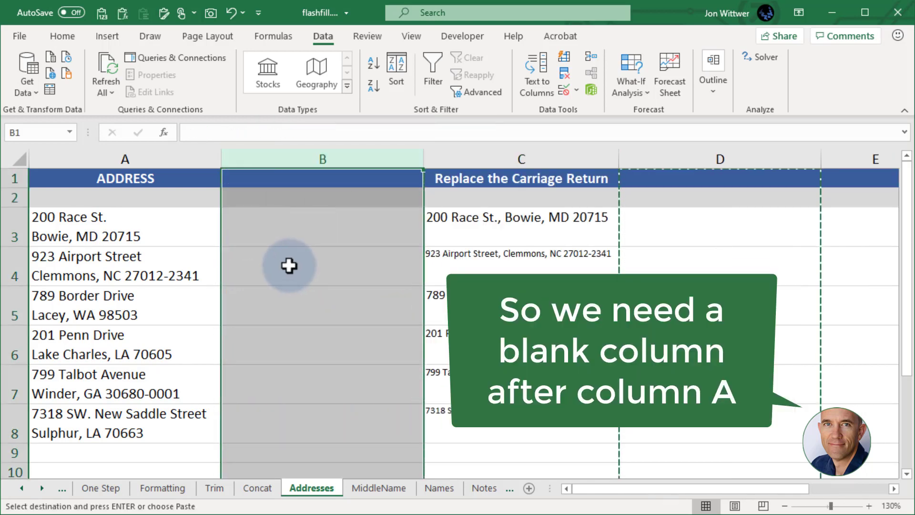
click(343, 215)
drag(420, 159, 234, 164)
Add a STREET header in D1, enter 200 Race St. as an example, and accept Flash Fill's street names.
click(479, 227)
key(Escape)
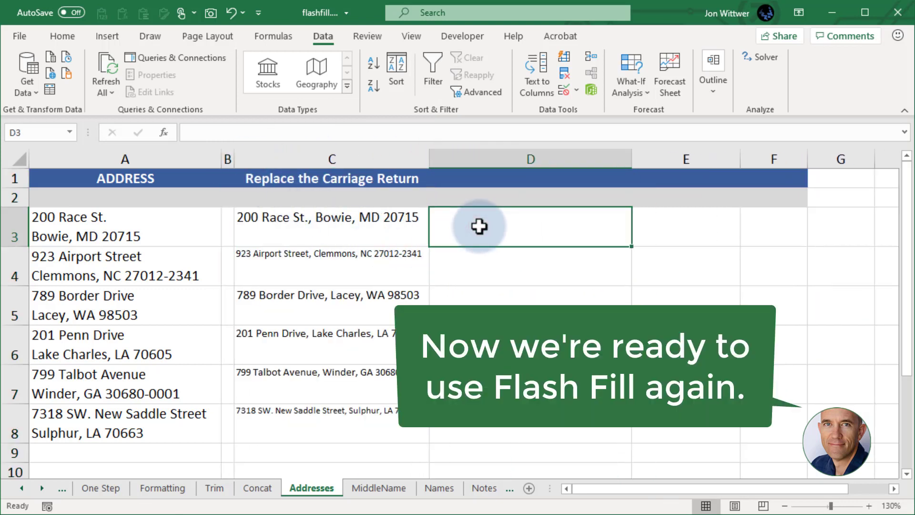
key(Up)
key(Up)
text(STREE)
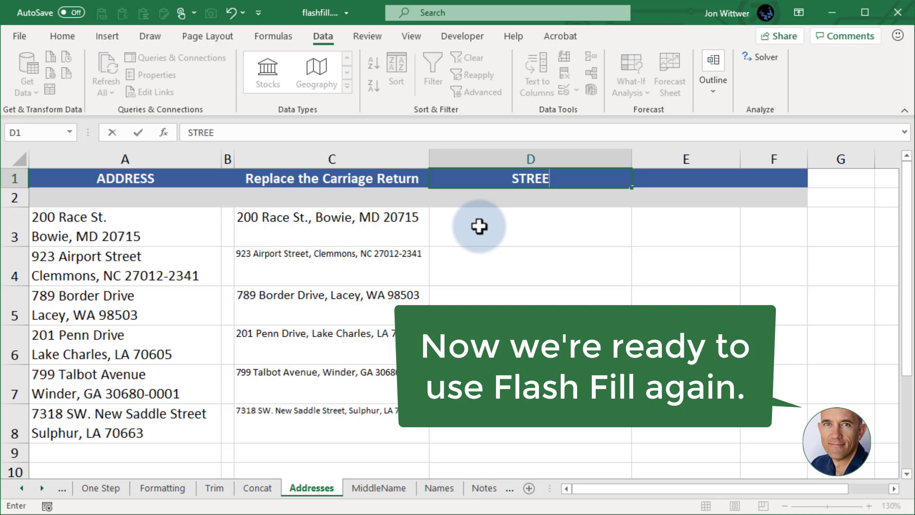
text(T)
key(Return)
key(Down)
text(200)
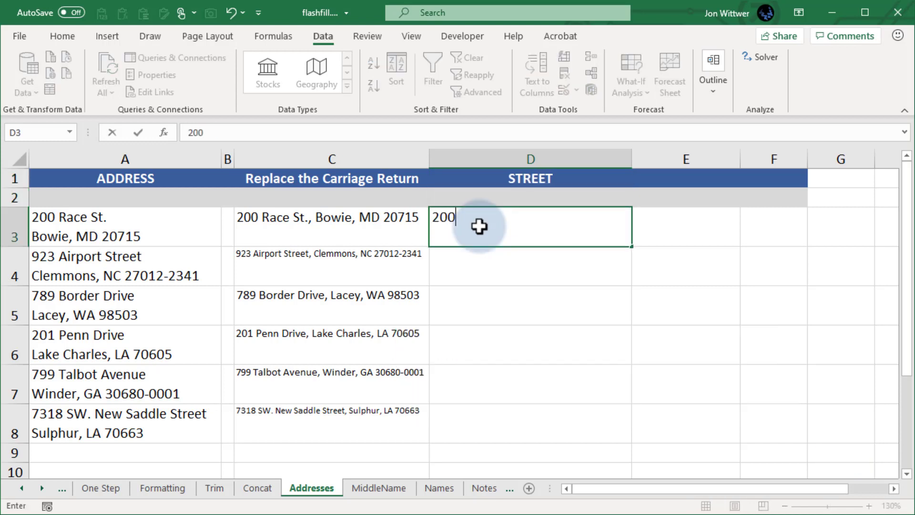
text( Race St.)
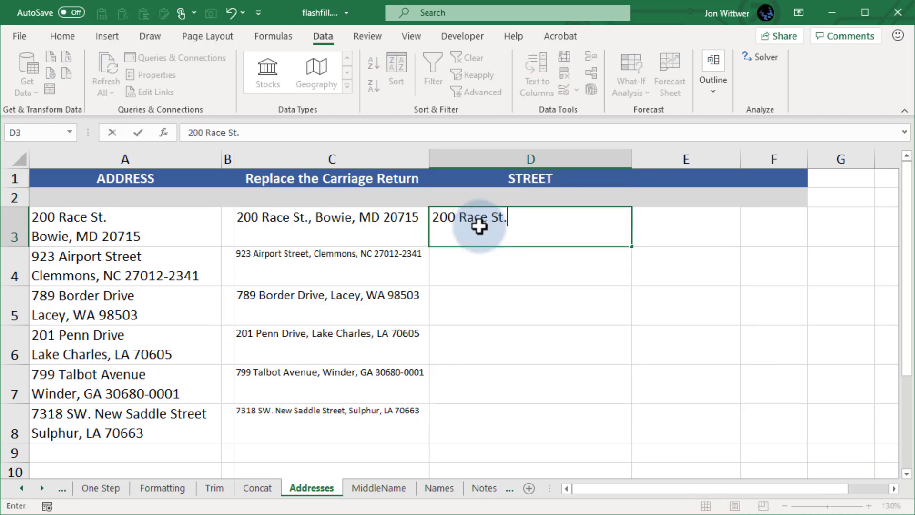
key(Return)
text(923 Airport Street)
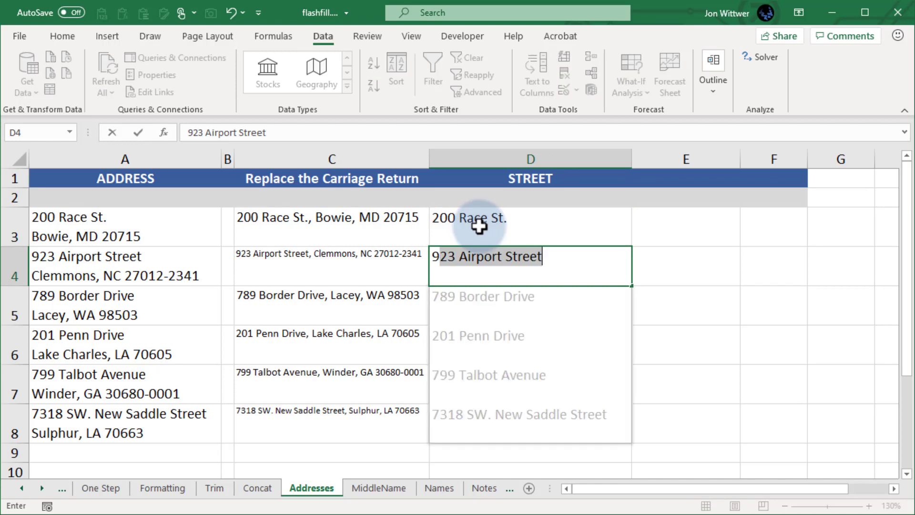
key(Return)
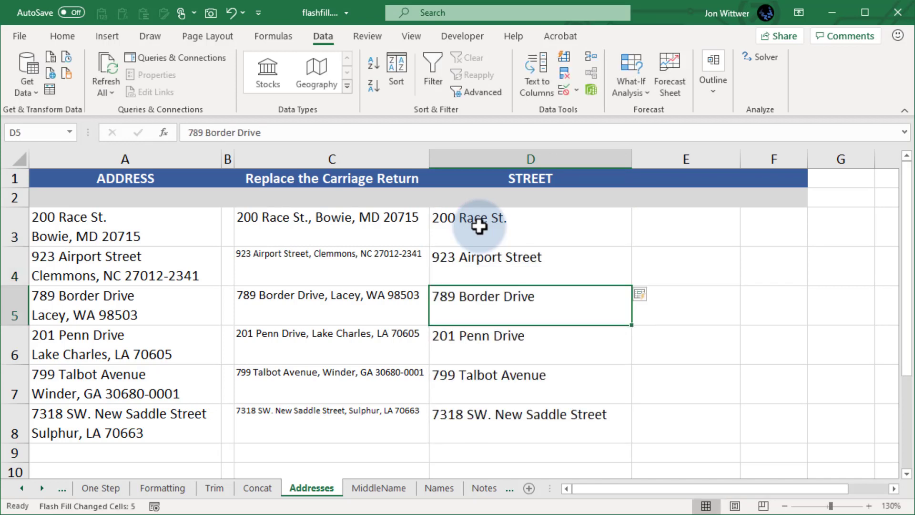
key(Up)
key(Up)
key(Up)
key(Right)
Type the CITY header and enter Bowie and Clemmons as the first two city examples.
text(ClITY)
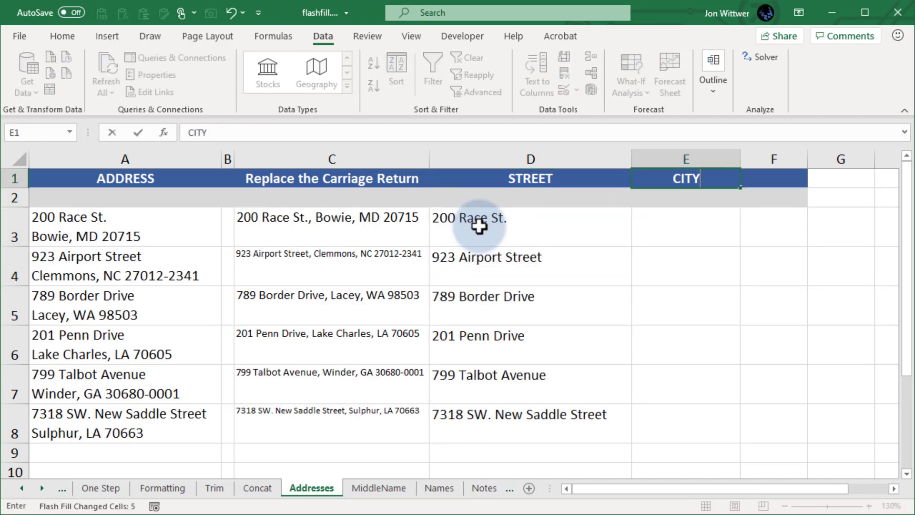
key(Return)
key(Return)
text(Bo)
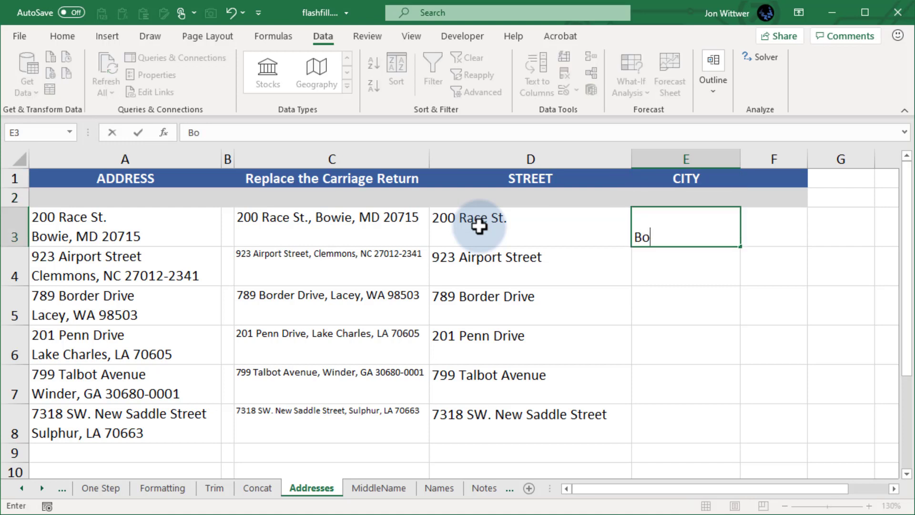
text(wie)
key(Return)
text(Clemmons)
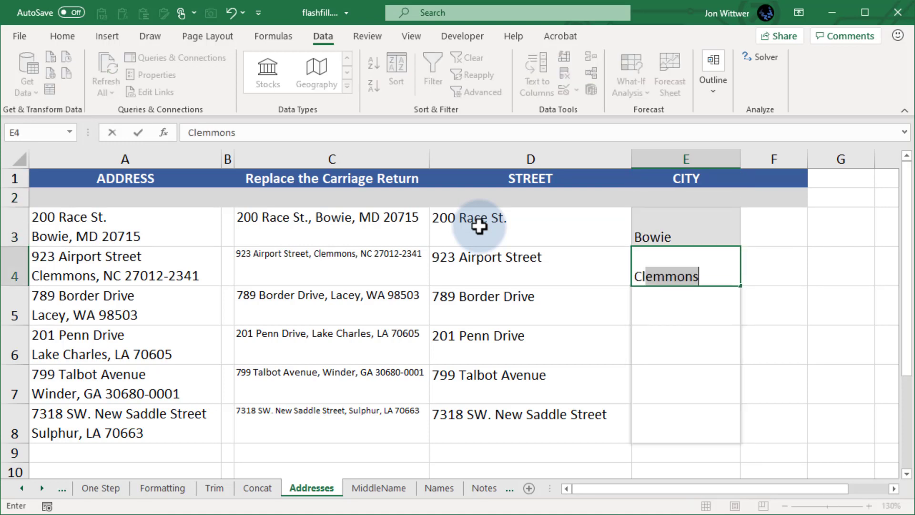
key(Return)
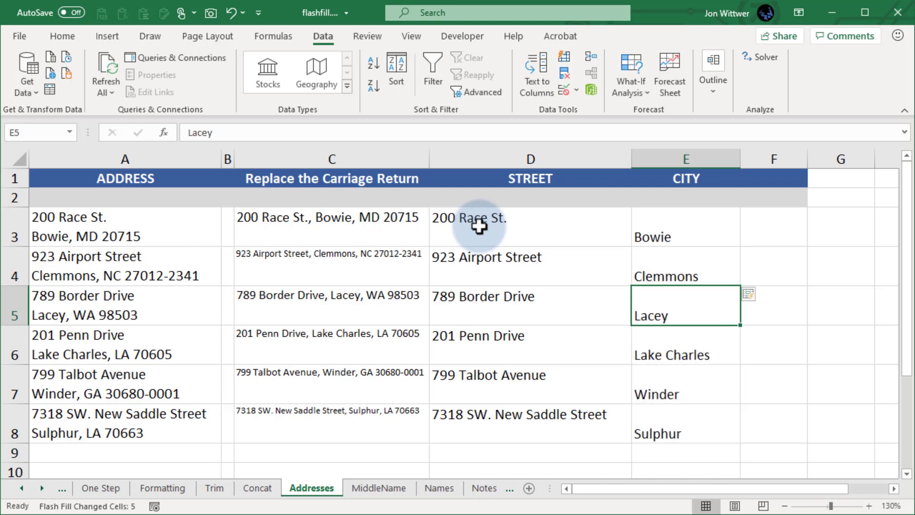